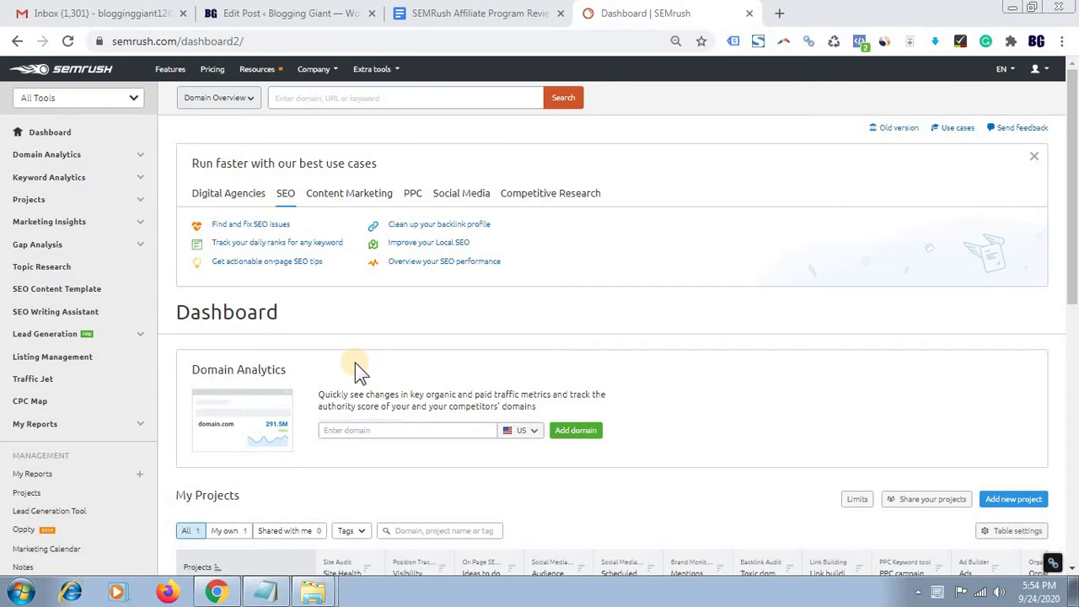
Open the SEO Writing Assistant from the Content Marketing Toolkit and start a new recommendations check.
left_click(121, 105)
left_click(103, 192)
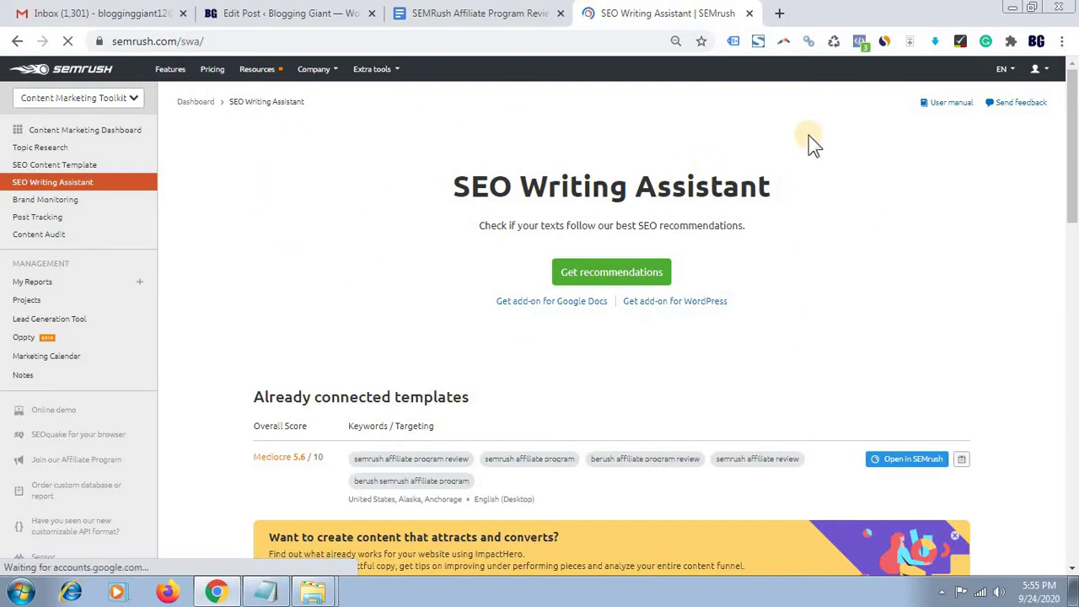
left_click(601, 273)
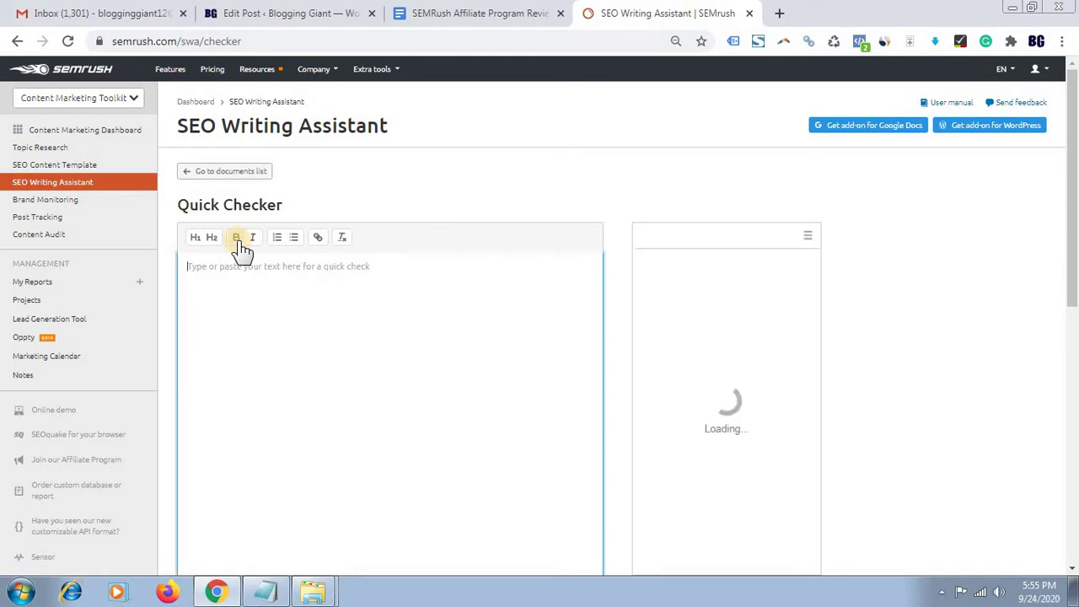
Copy the selected article from Google Docs into the Quick Checker editor and activate the target keywords field.
left_click(706, 379)
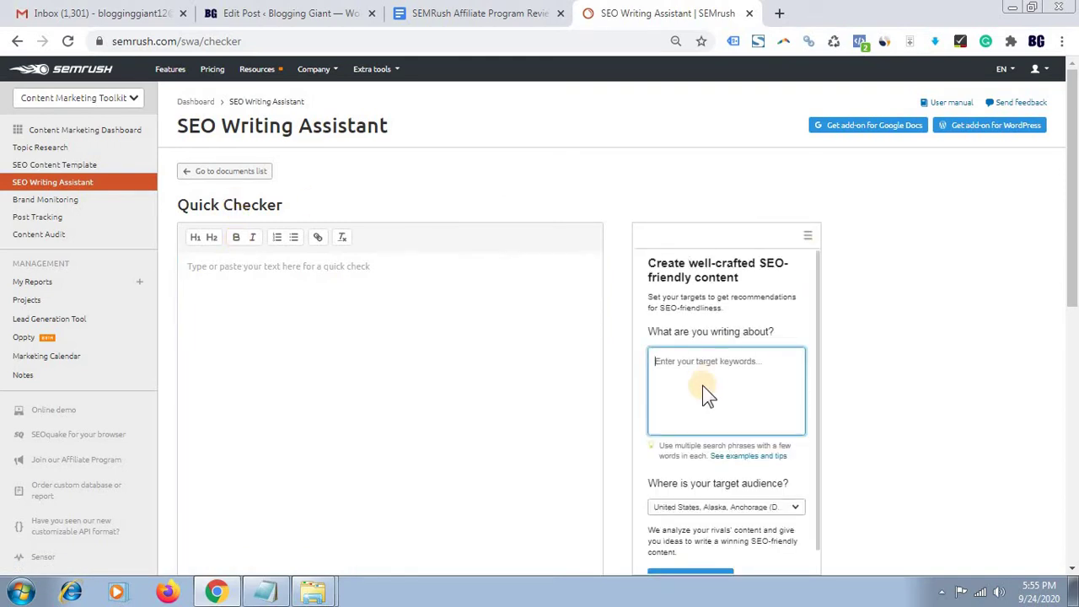
key("ctrl+shift+Tab")
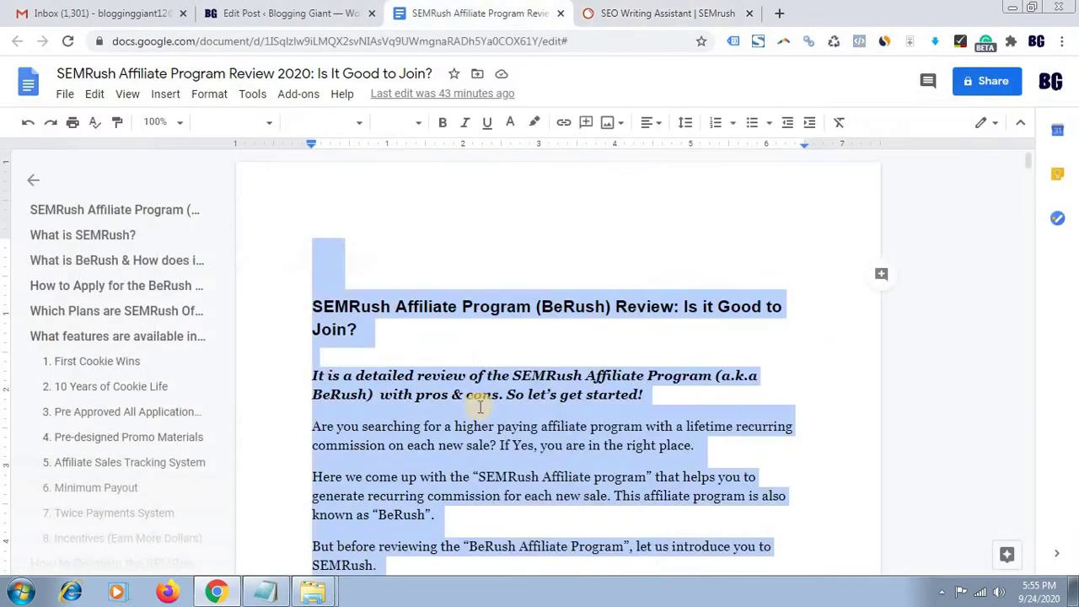
right_click(485, 211)
left_click(559, 211)
key("ctrl+Tab")
right_click(277, 357)
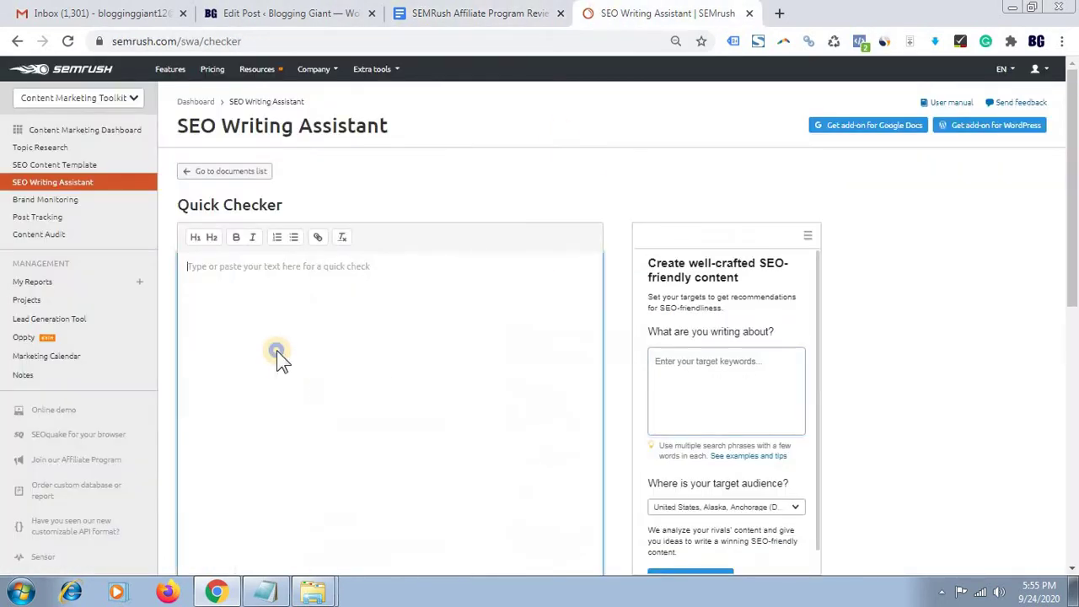
left_click(337, 446)
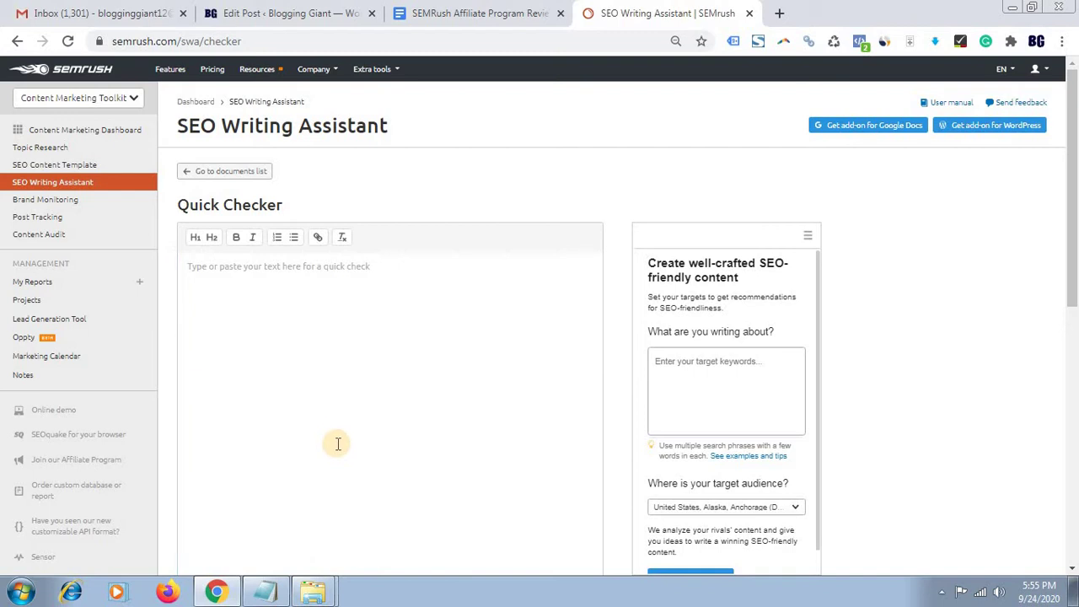
right_click(284, 301)
left_click(373, 394)
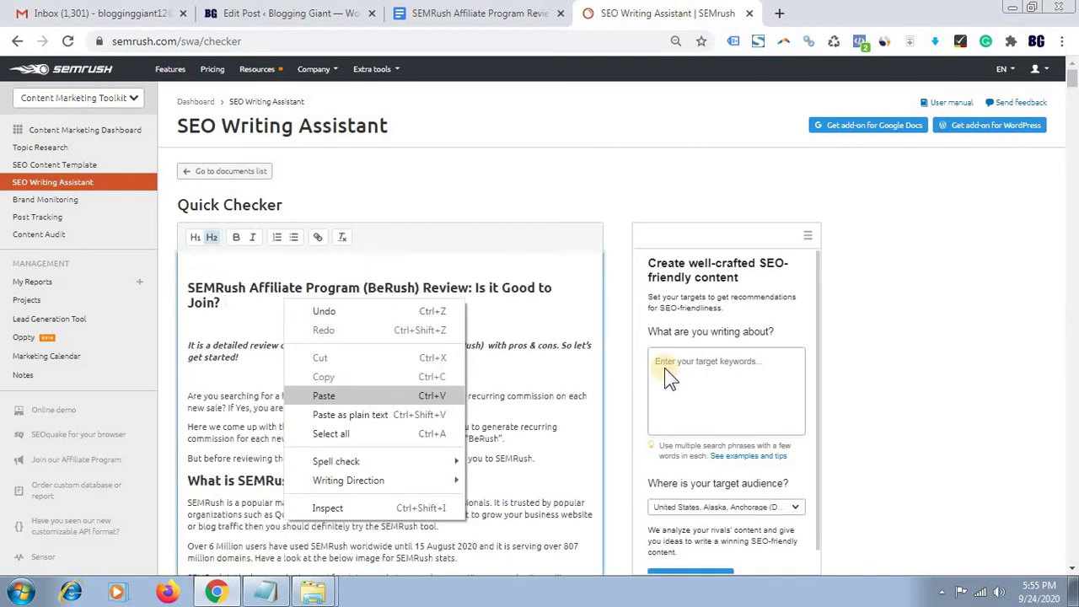
left_click(544, 299)
left_click(706, 376)
right_click(708, 362)
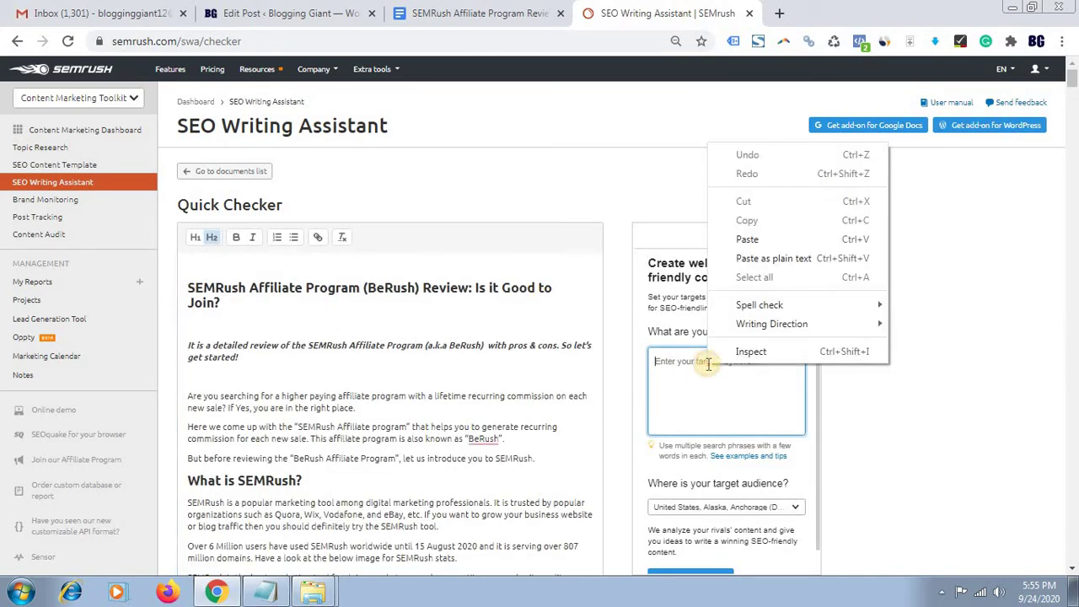
type("s")
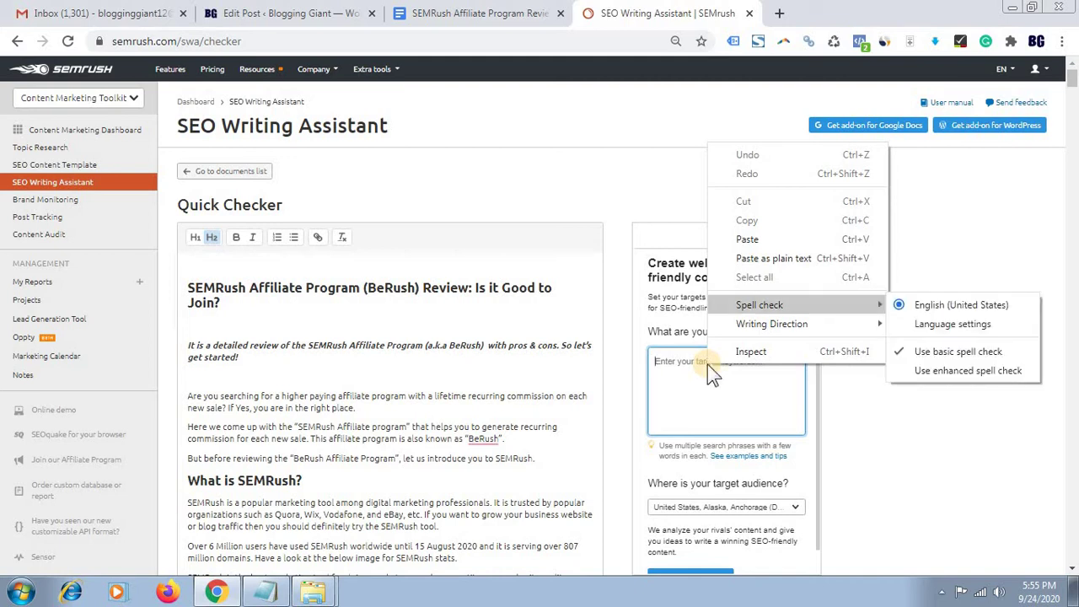
type("eMrush")
key("ctrl+a")
key("BackSpace")
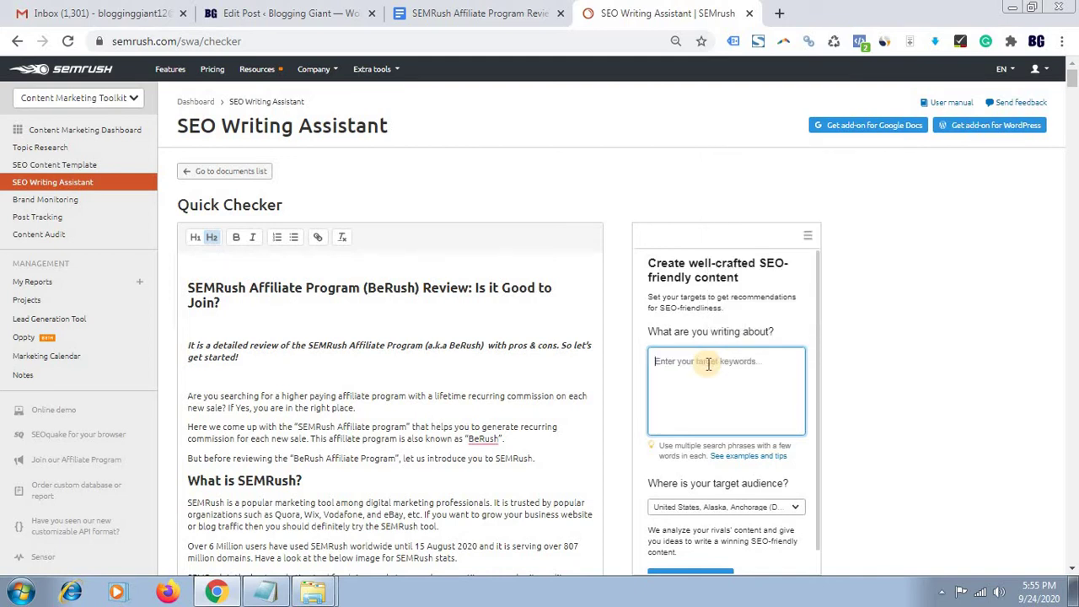
Add "semrush affiliate program review" and "semrush affiliate review" as target keywords.
type("SEMrush Affiliate Program review")
key("Return")
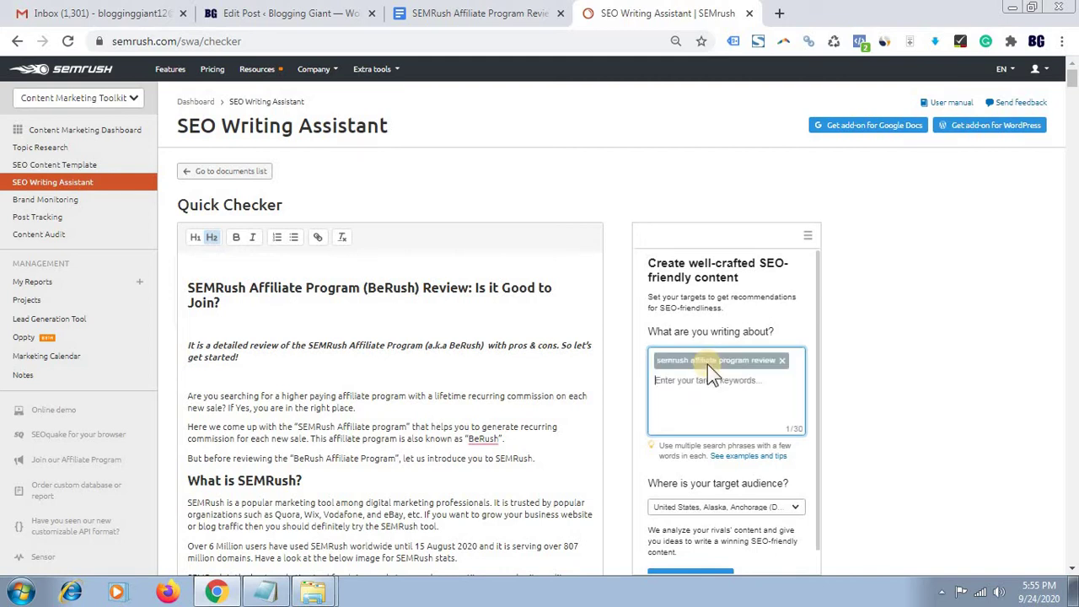
type("SEMrush Affiliate Review")
key("Return")
type("SEMrus")
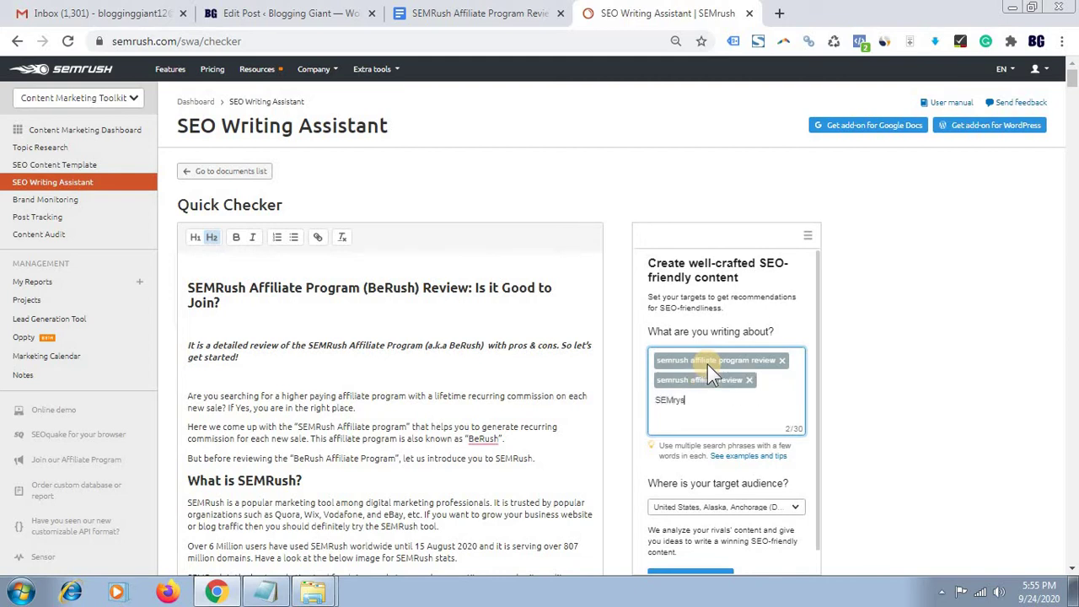
type("h Affiliate Program Review")
key("Return")
Add "berush affiliate program review" and "berush semrush affiliate program" to the target keywords.
type("BeRush Affiliate Program review")
key("Return")
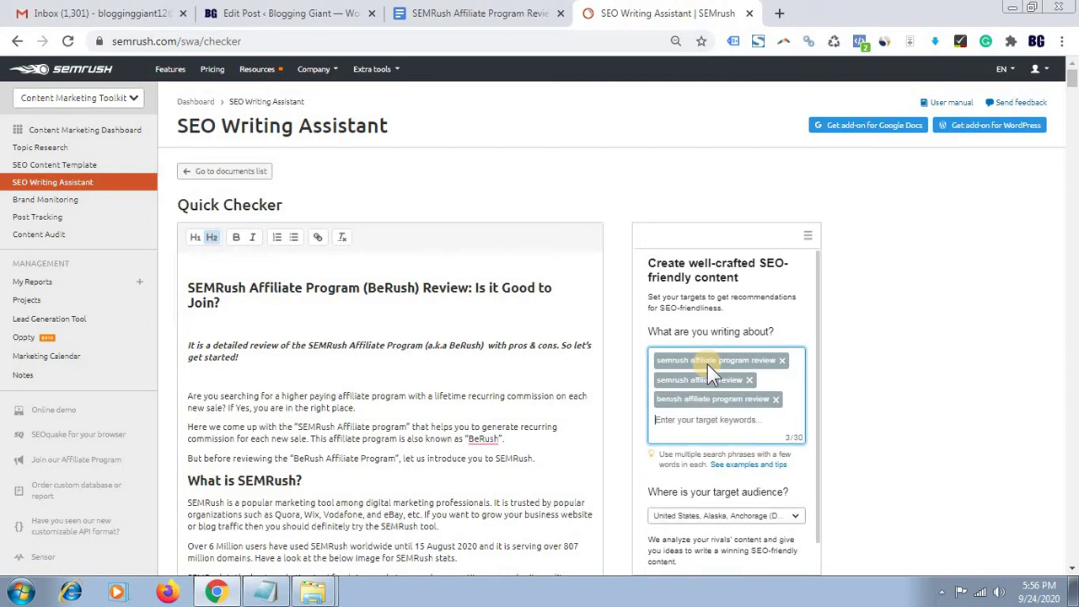
type("BeRush SEMrush Affiliat")
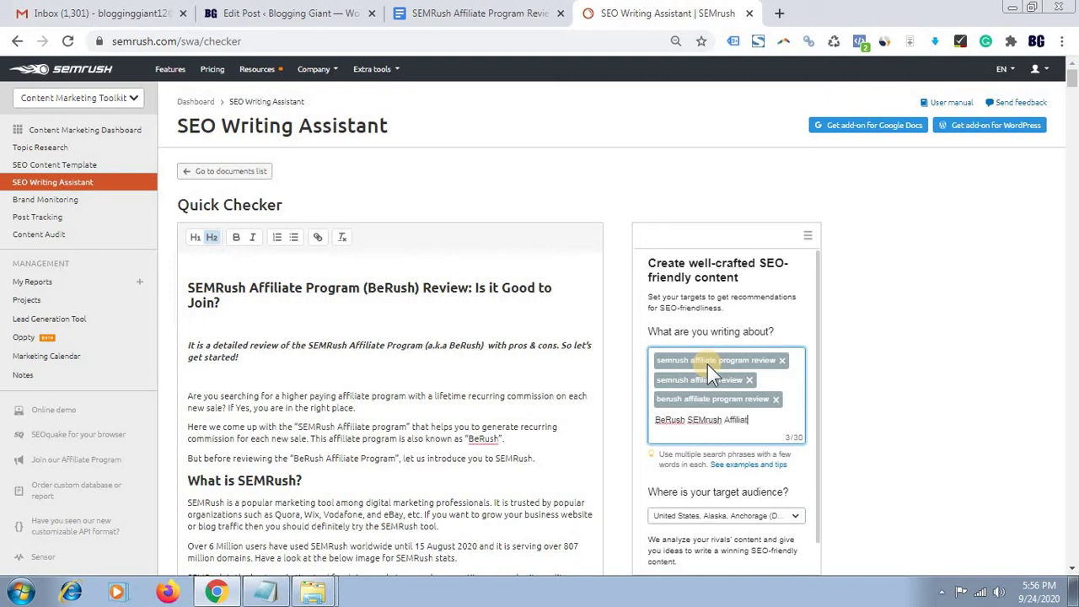
type("e Program")
key("Return")
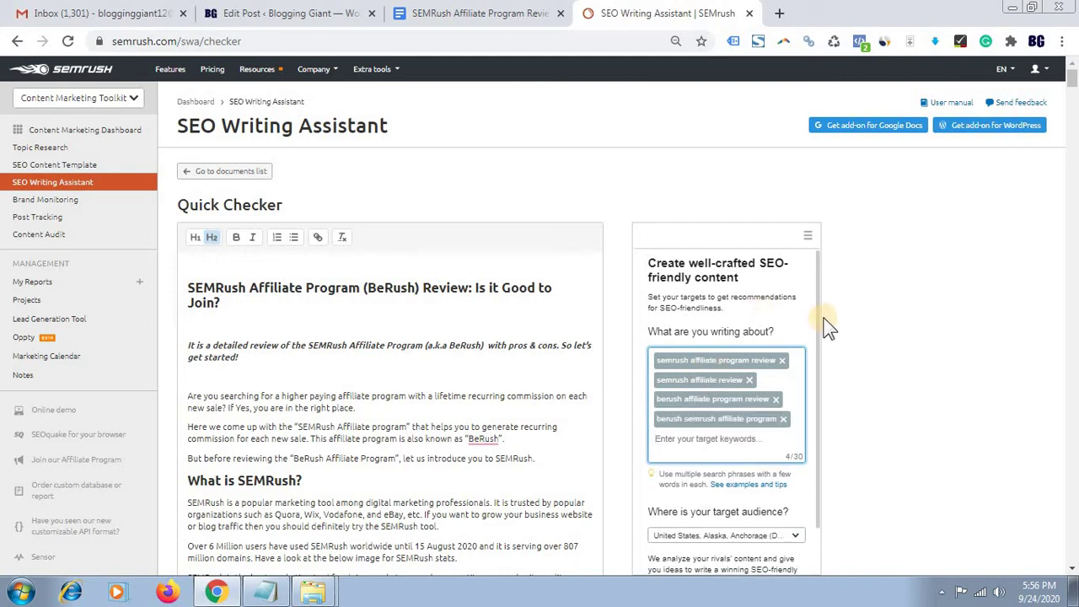
Set the target audience location to country United States, region Alaska and city Anchorage.
scroll(814, 346, "down", 1)
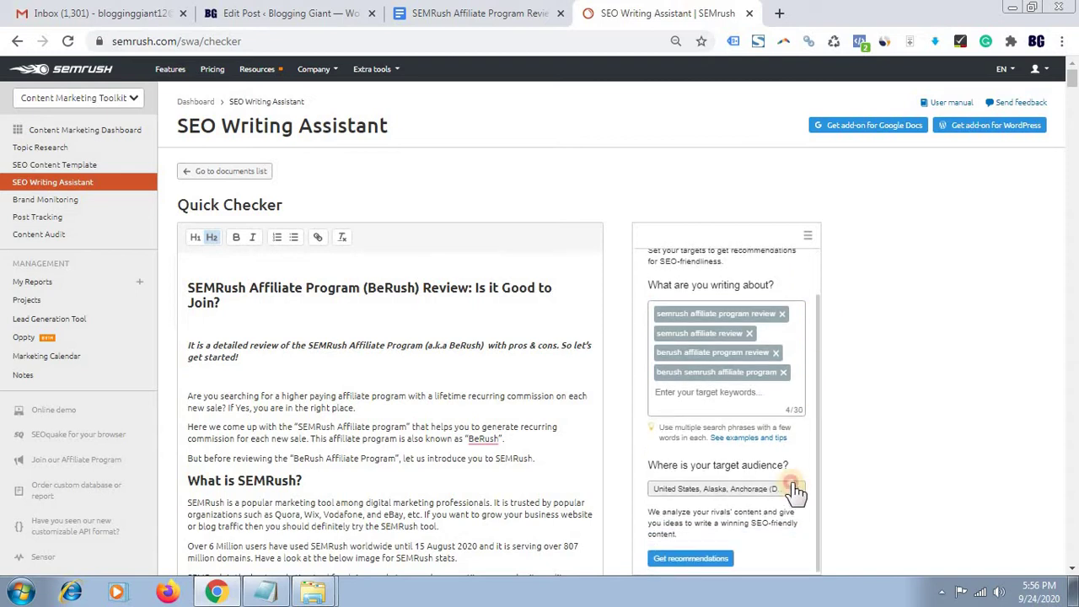
left_click(793, 489)
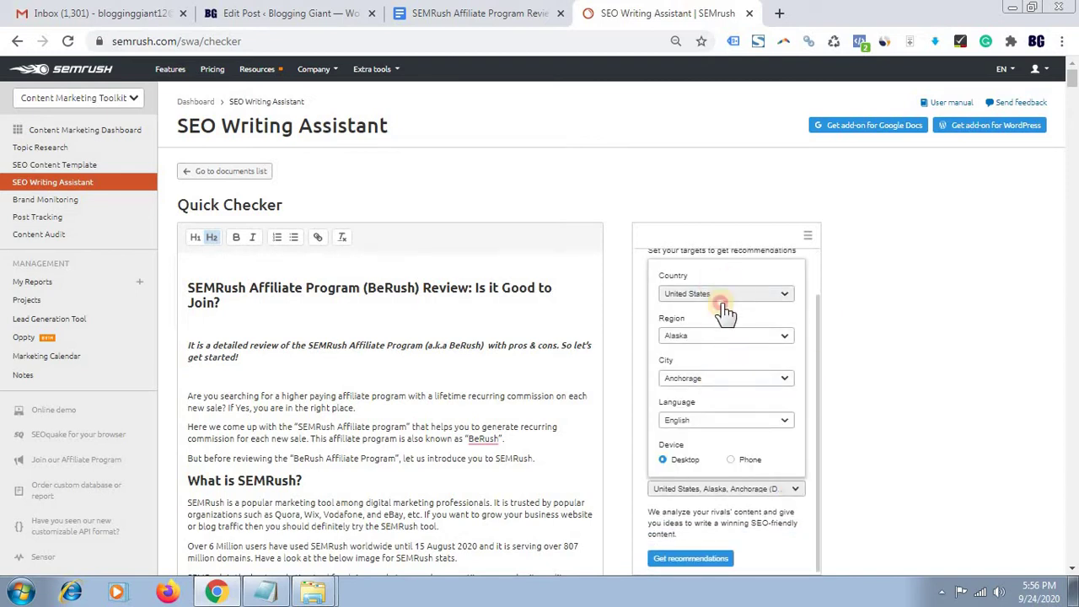
left_click(724, 295)
left_click(715, 317)
left_click(718, 336)
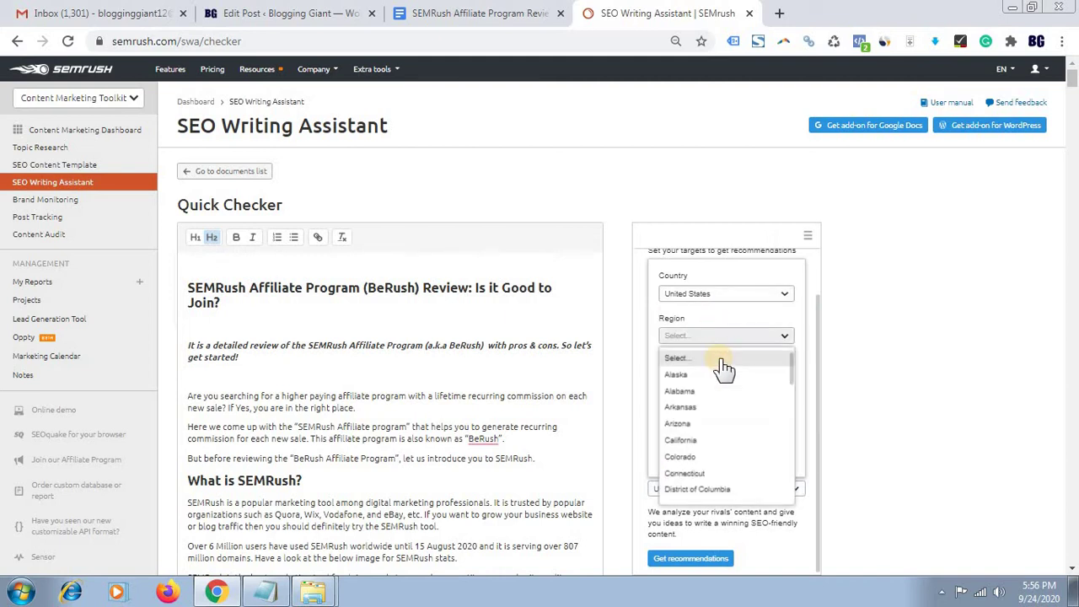
left_click(722, 376)
left_click(713, 379)
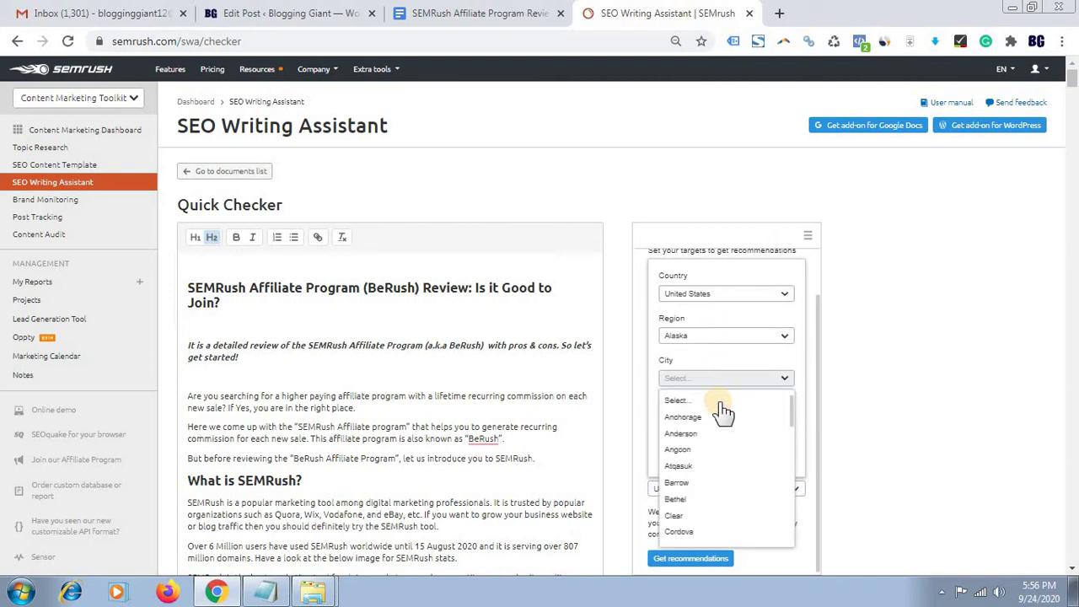
left_click(720, 414)
Set the audience language to English and the device to Desktop, and get the recommendations.
left_click(726, 421)
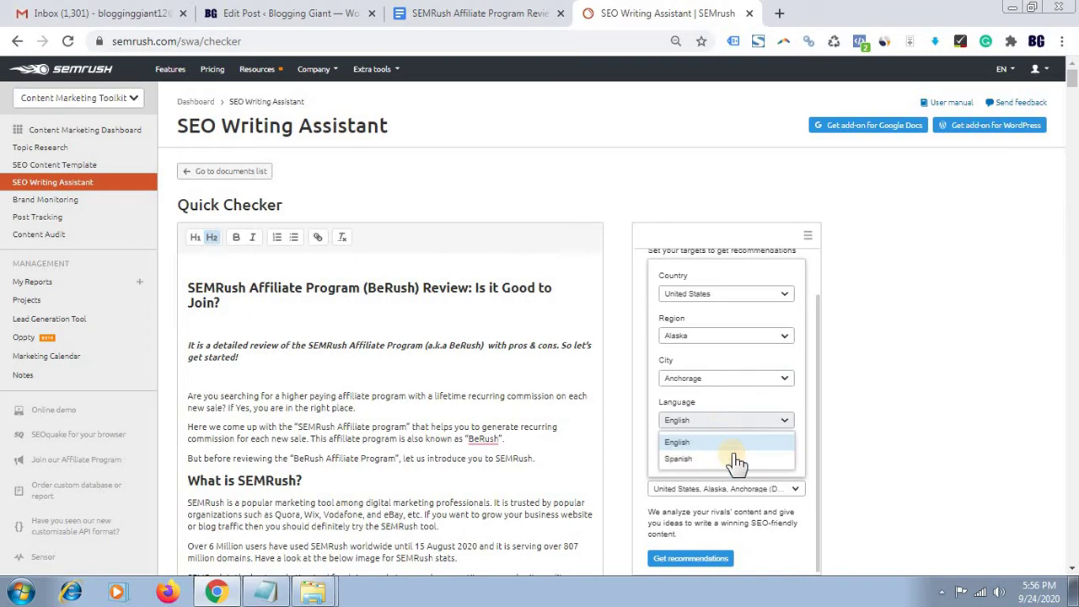
left_click(749, 441)
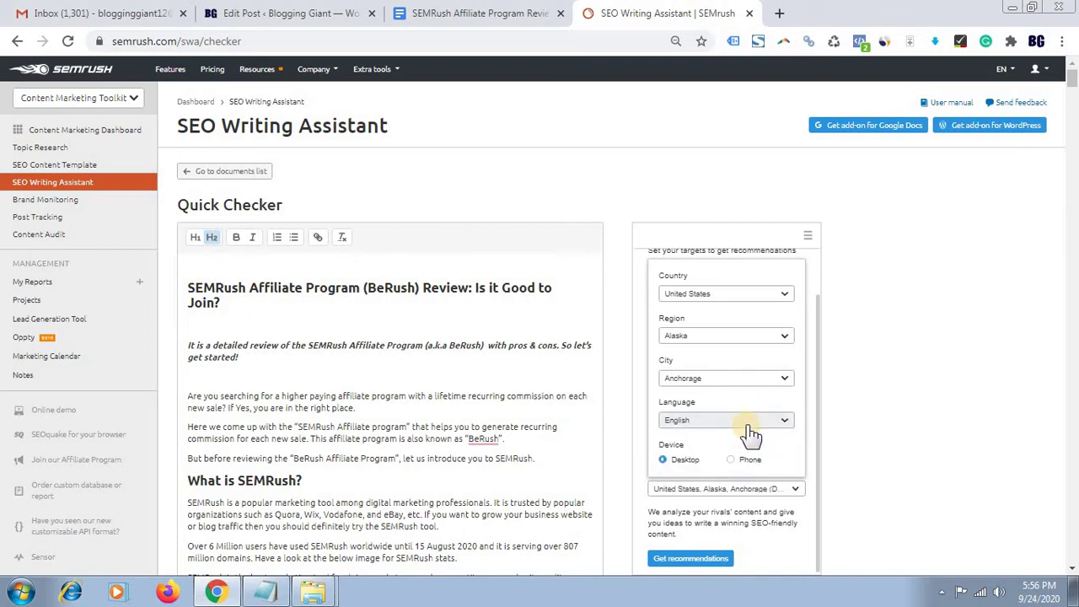
left_click(751, 434)
left_click(740, 442)
left_click(664, 459)
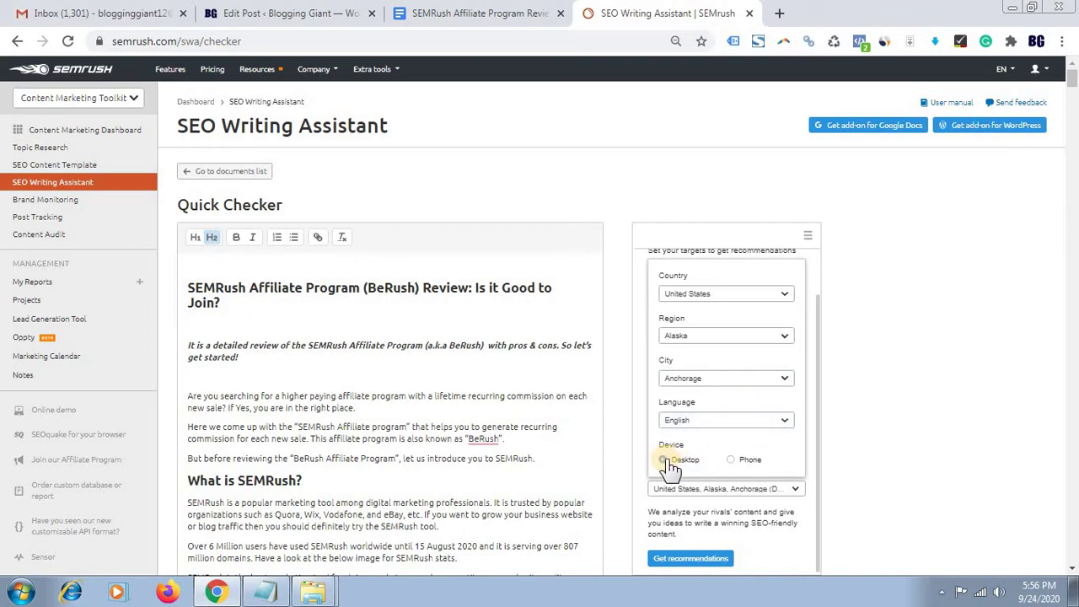
left_click(748, 466)
left_click(687, 463)
left_click(690, 560)
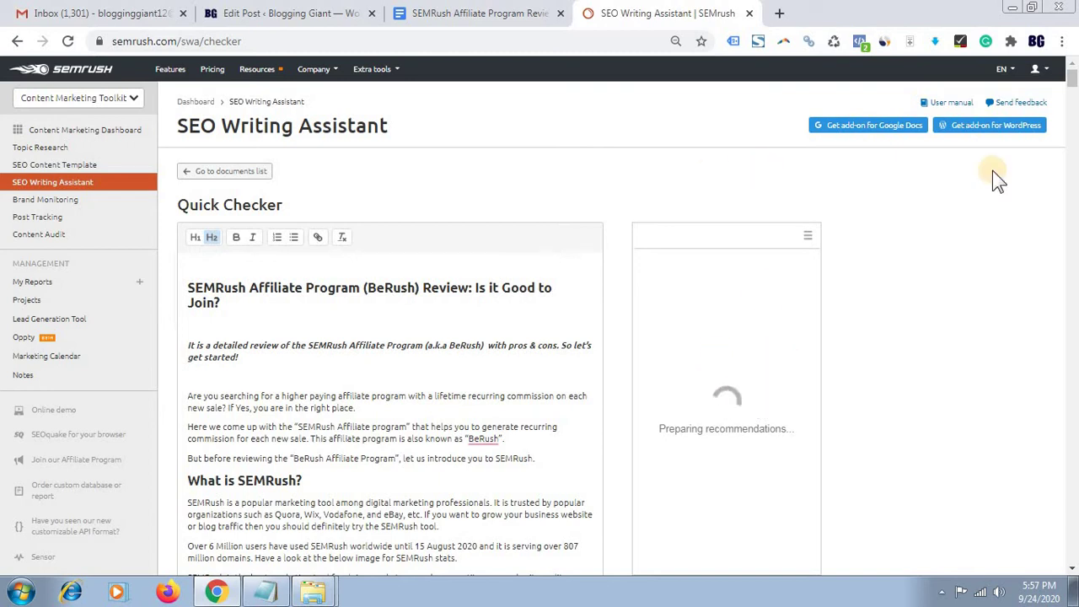
Examine the Readability details and the SEO details, including the target and recommended keywords.
left_click_drag(1072, 80, 1072, 82)
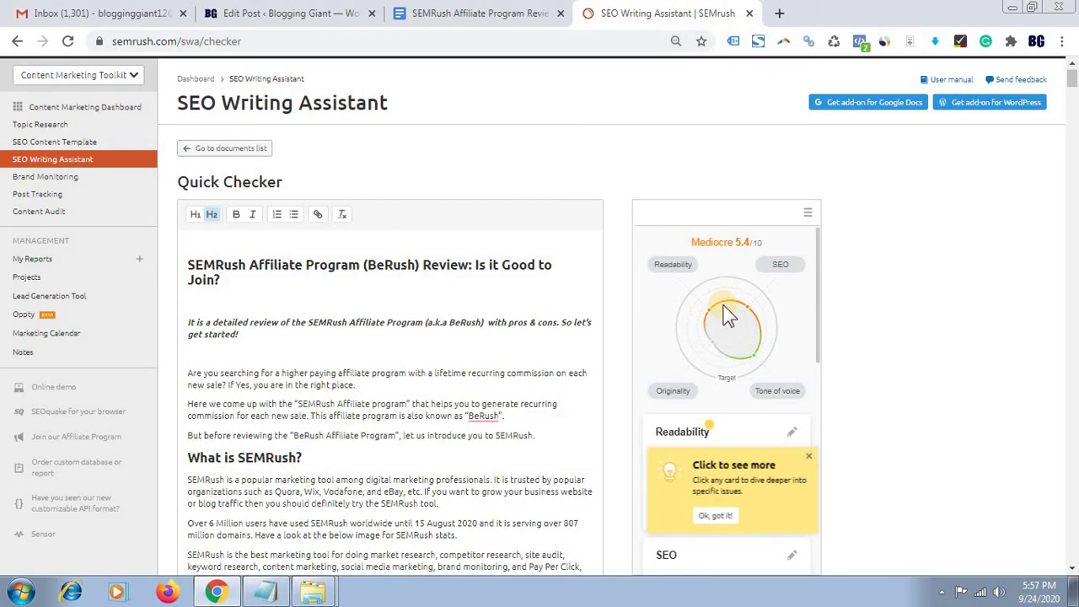
left_click(683, 267)
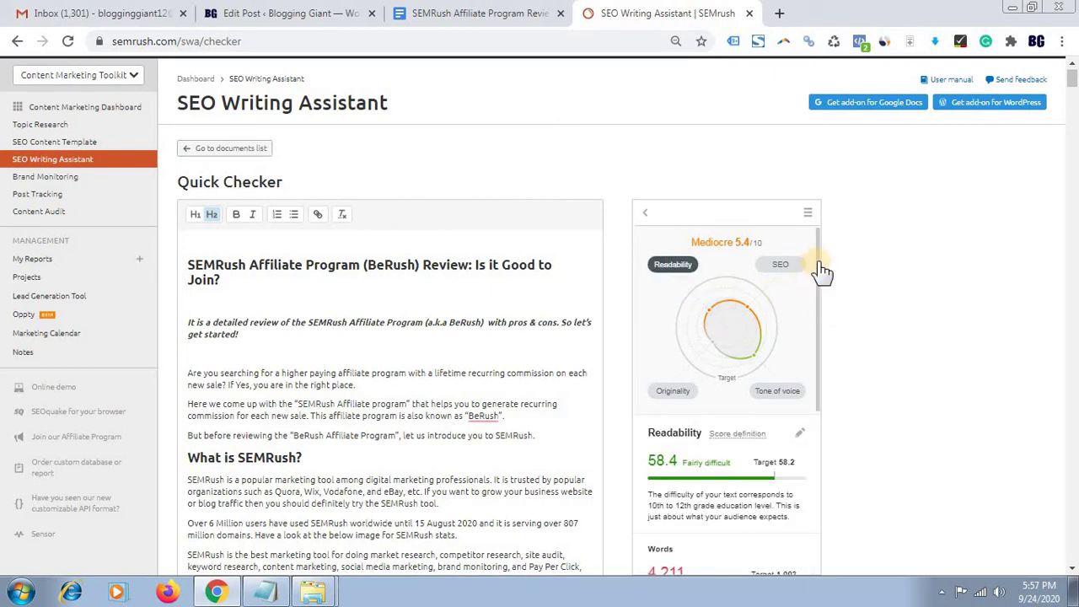
left_click_drag(818, 263, 826, 460)
left_click_drag(827, 329, 820, 244)
left_click(791, 266)
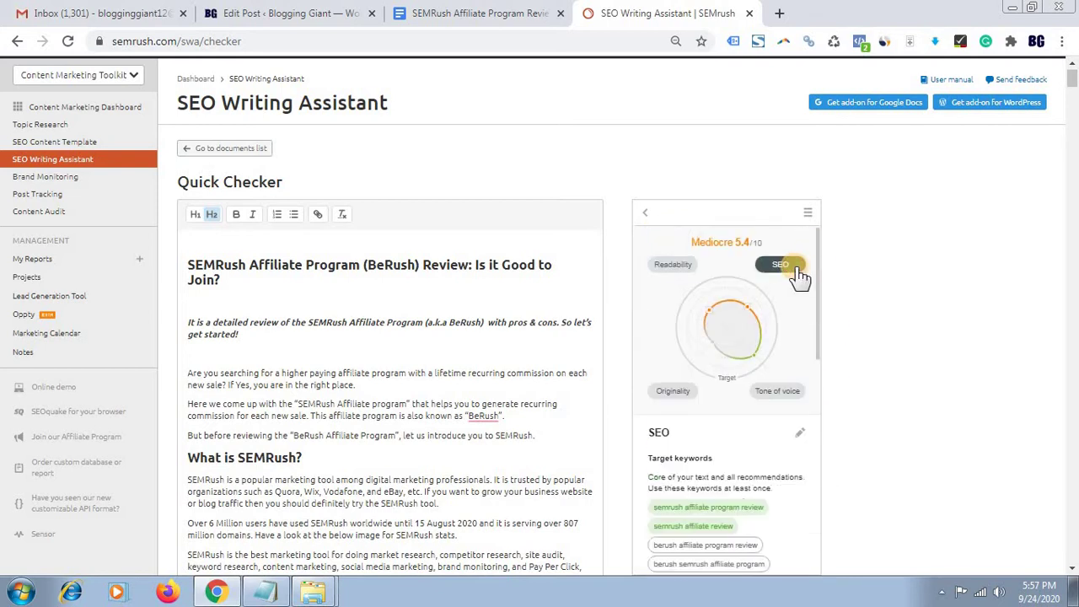
left_click_drag(814, 266, 823, 407)
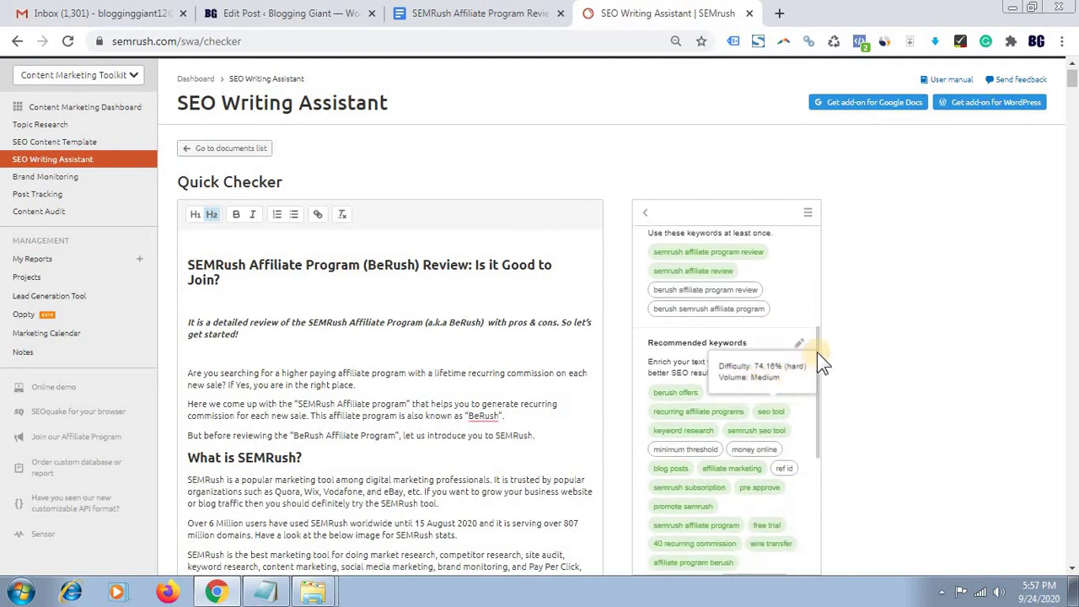
left_click_drag(818, 352, 823, 229)
Examine the Originality details and the Tone of voice details, including consistency and the most casual sentences.
left_click(670, 392)
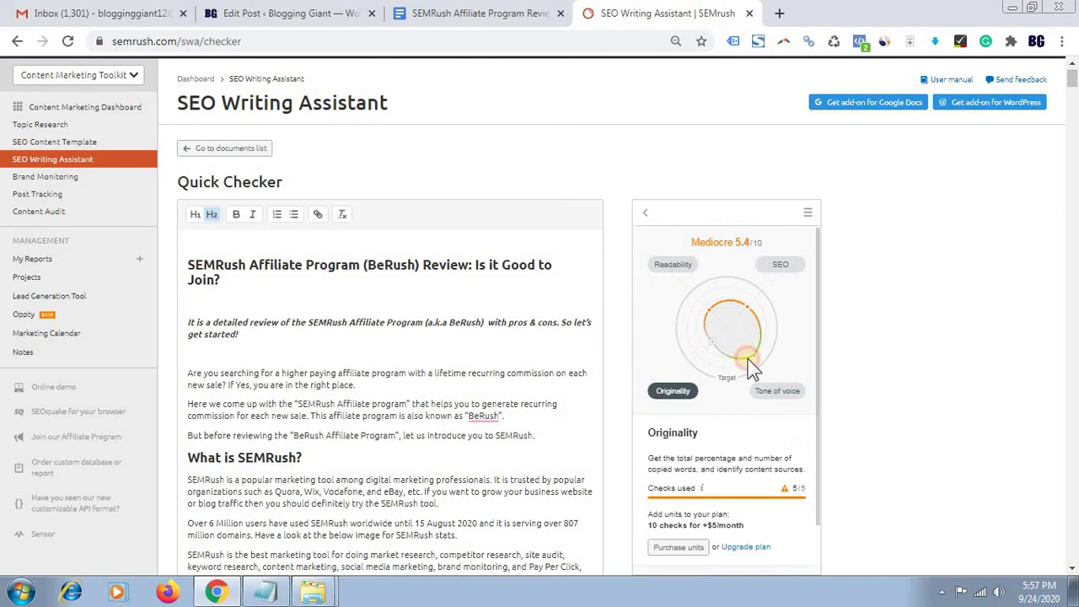
right_click(819, 294)
left_click(831, 325)
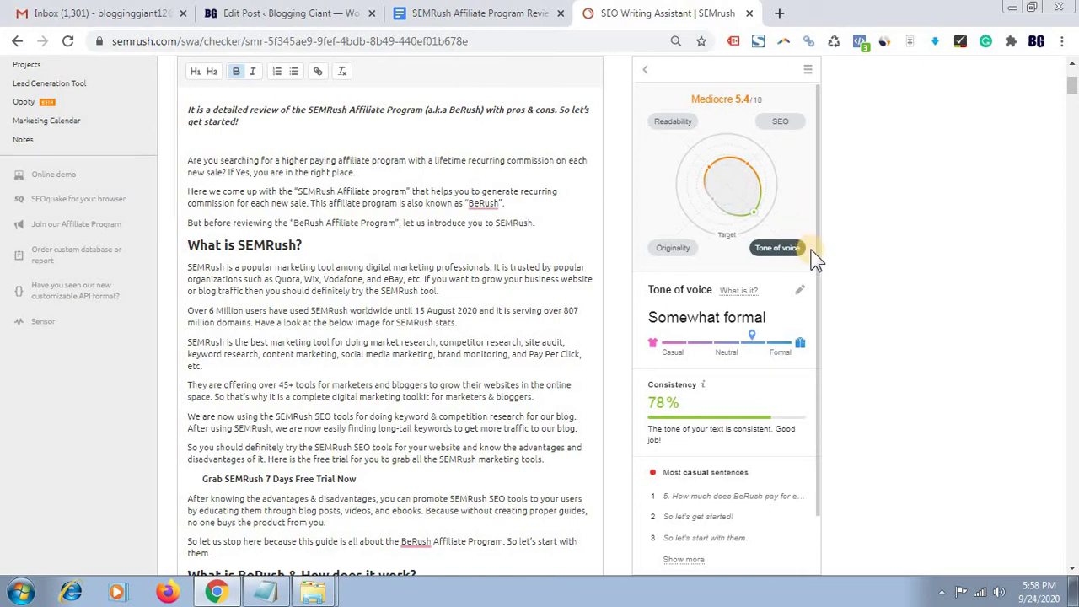
scroll(814, 284, "down", 1)
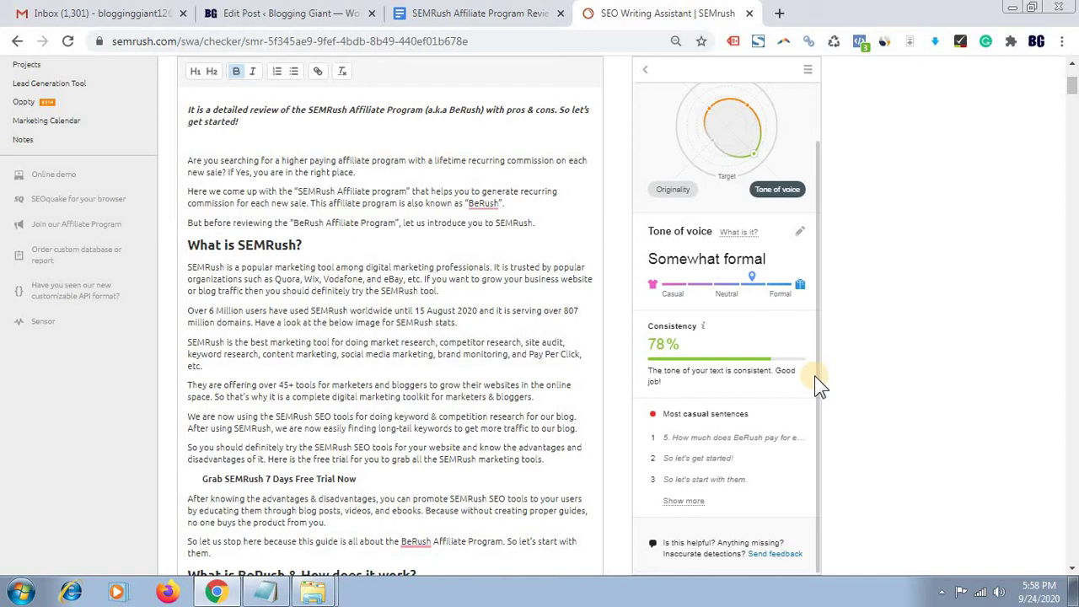
scroll(820, 385, "up", 3)
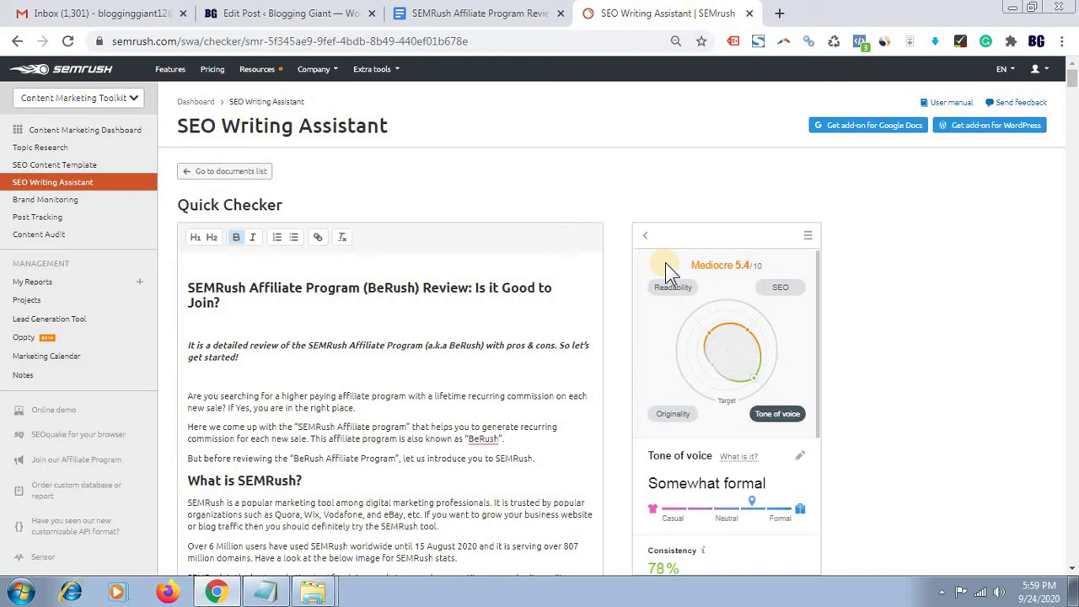
Install the SEMrush SEO Writing Assistant add-on for Google Docs, choosing the Google account and allowing the requested access.
left_click(868, 124)
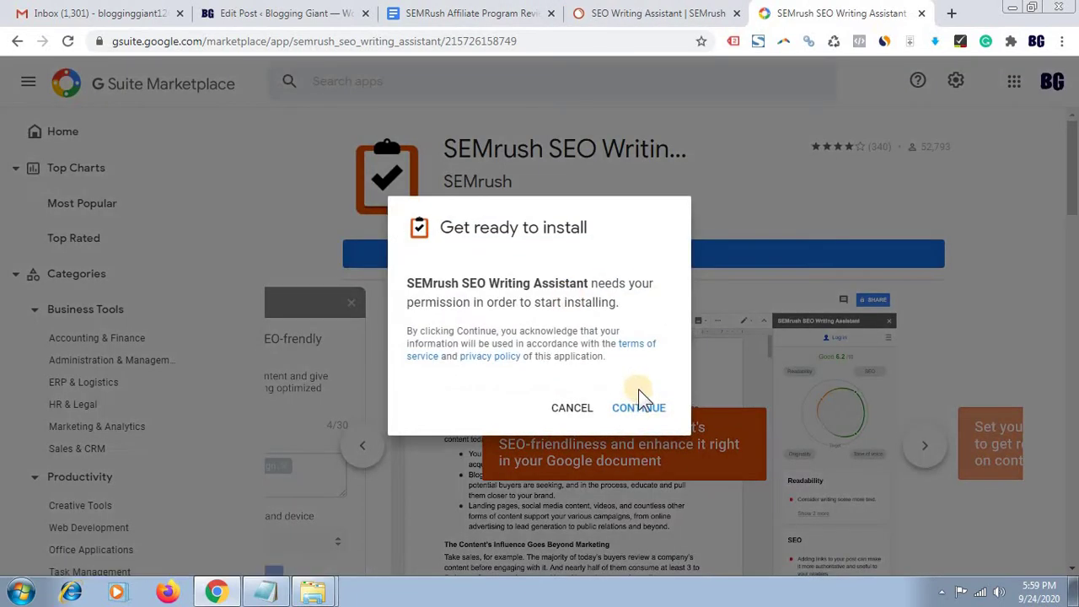
left_click(639, 406)
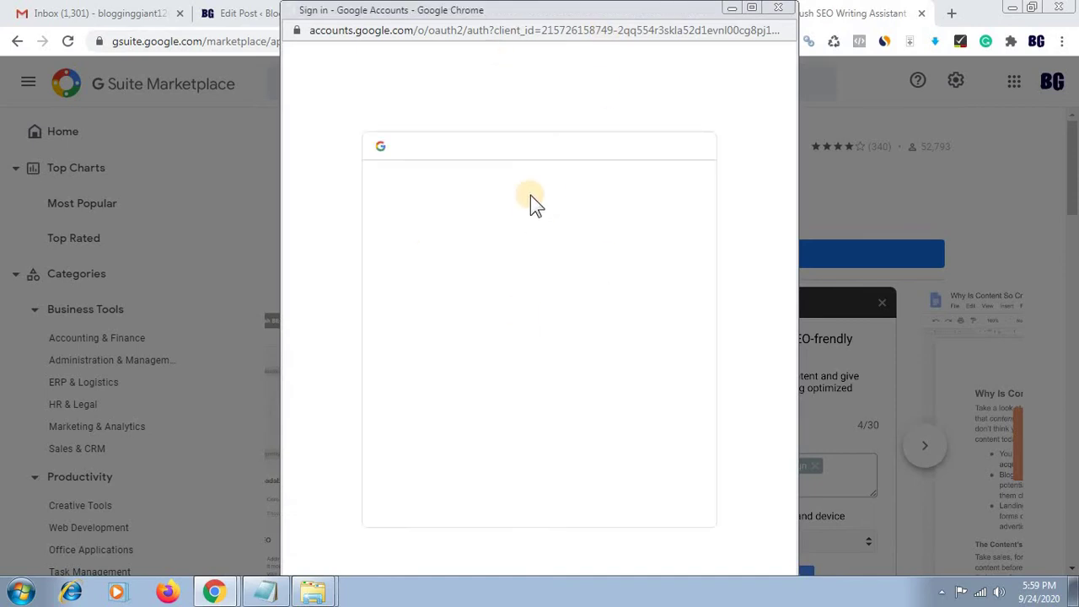
left_click(483, 306)
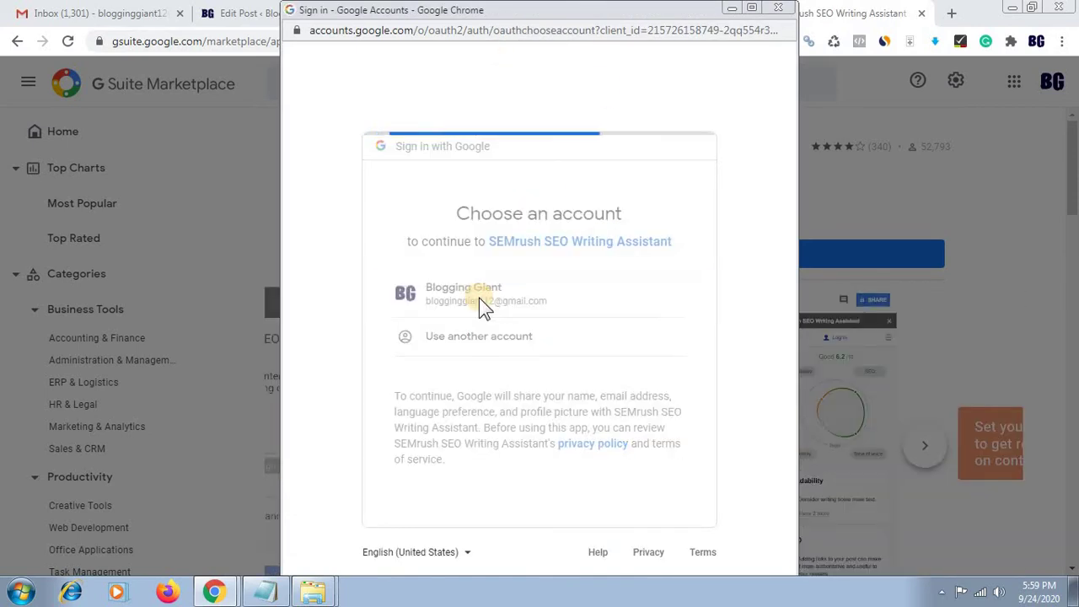
scroll(782, 278, "down", 3)
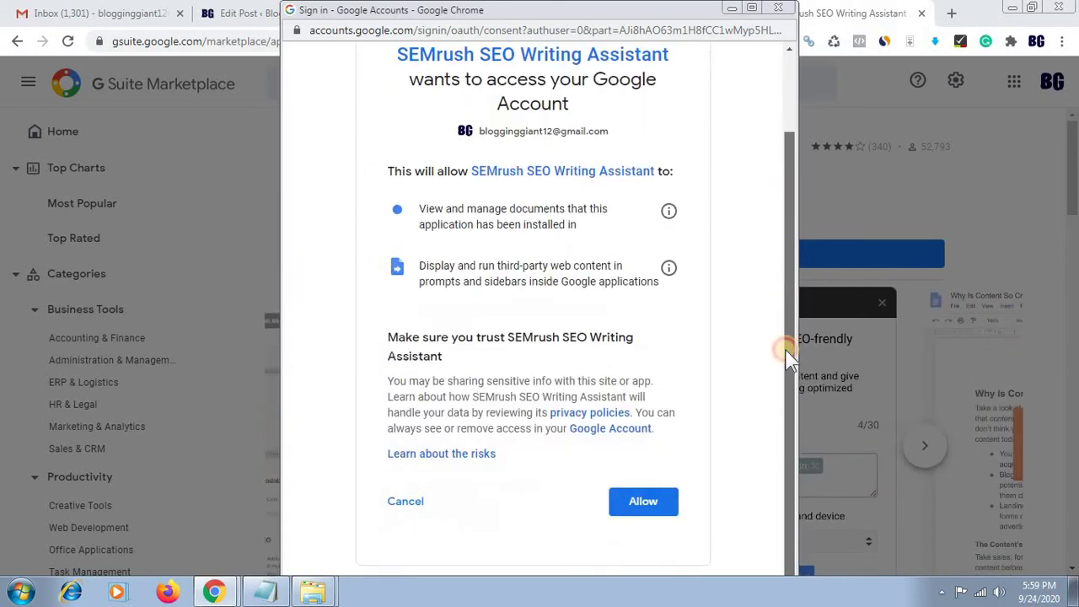
left_click(666, 505)
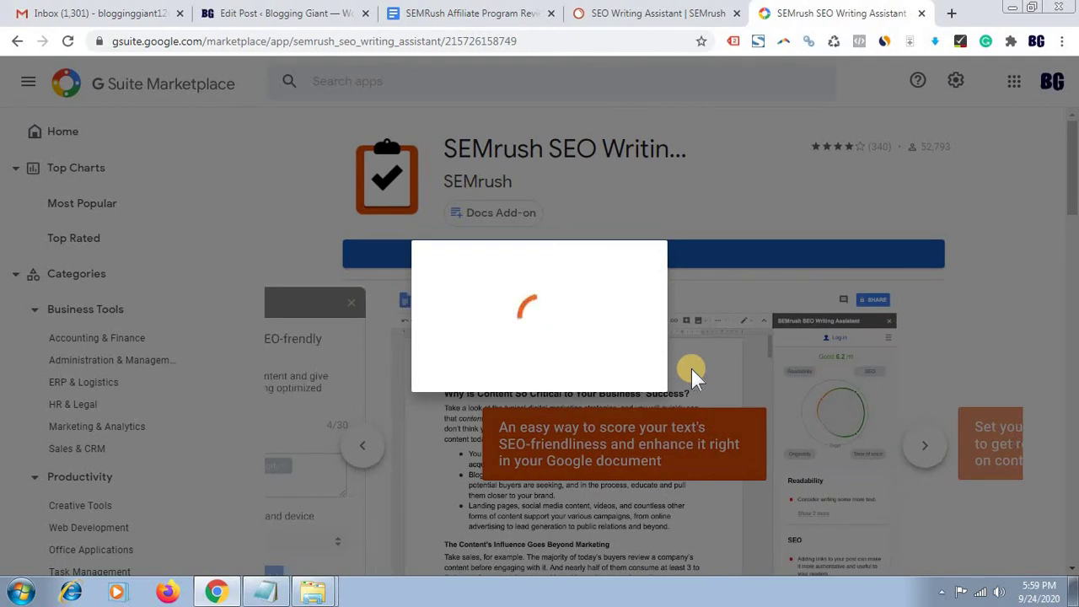
left_click(713, 326)
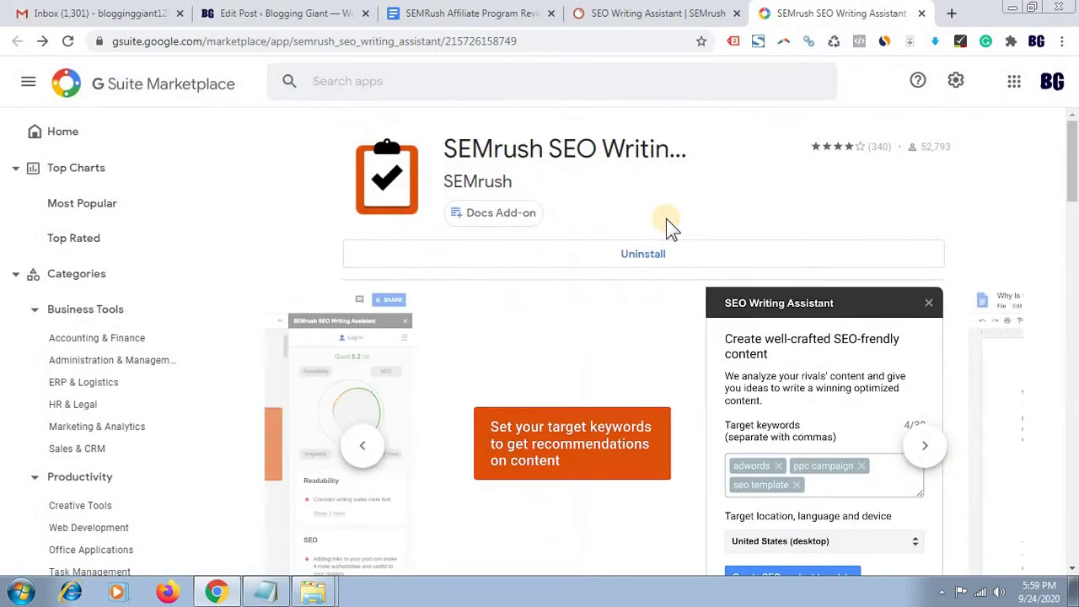
Show the SEMrush SEO Writing Assistant add-on in the SEMRush Affiliate Program Review document in Google Docs.
left_click(462, 13)
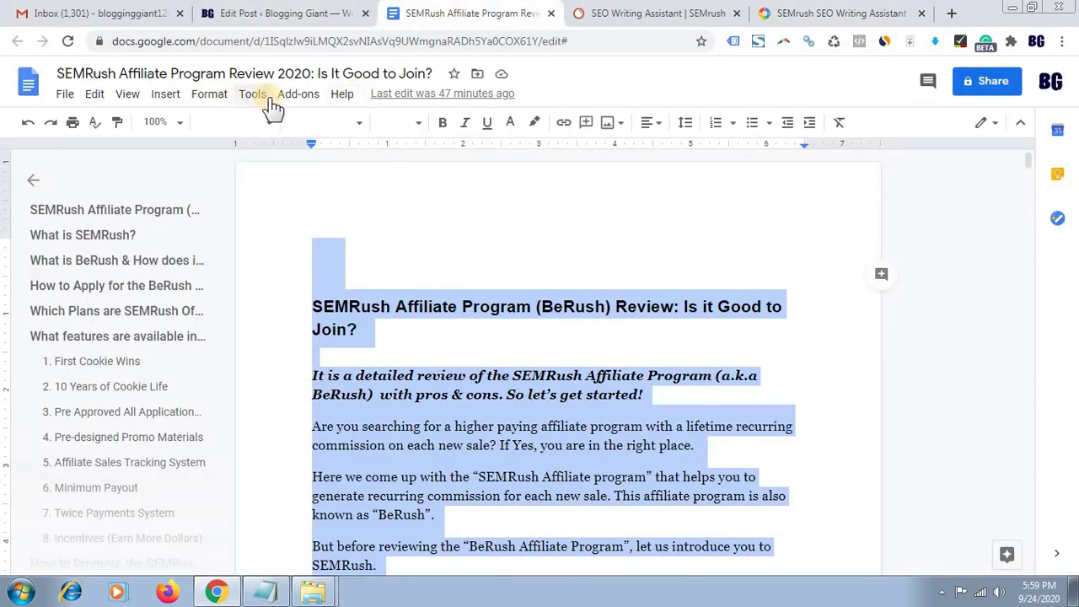
left_click(300, 96)
mouse_move(362, 167)
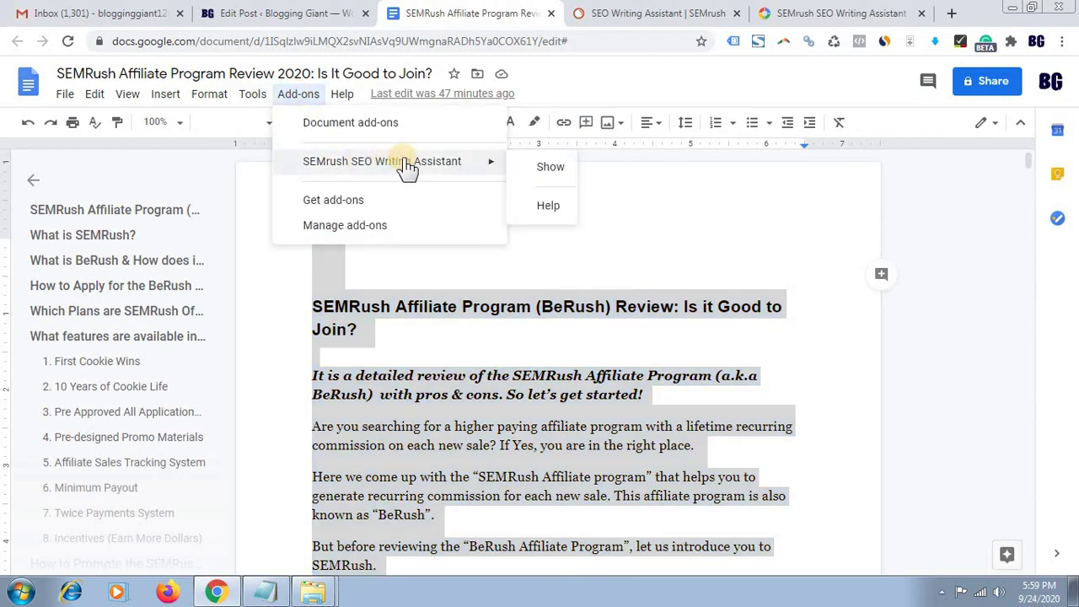
left_click(552, 169)
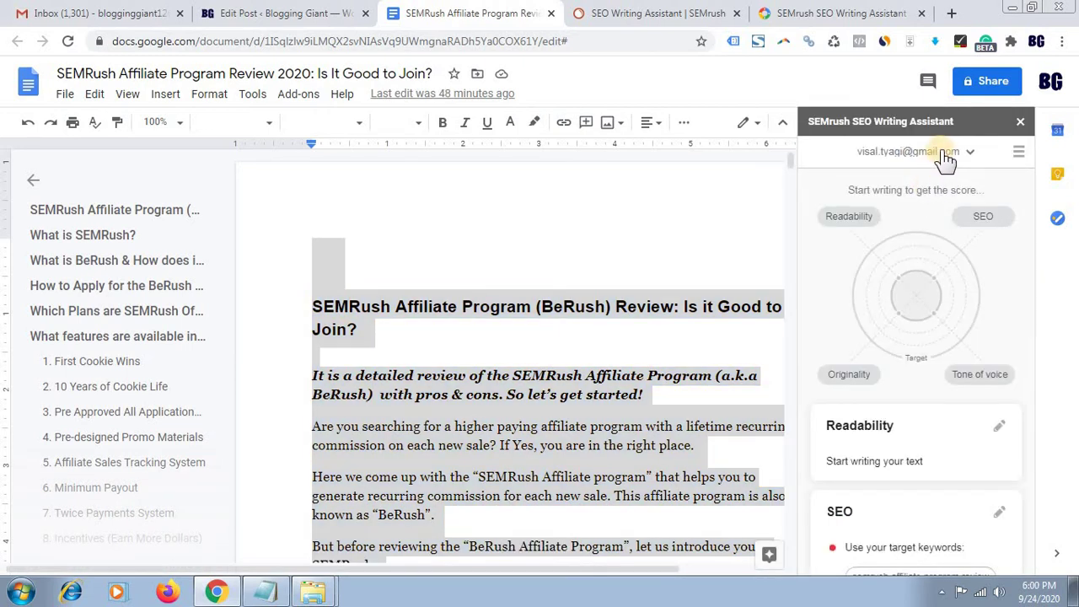
Check the assistant's account options and review the overall score and summary recommendations for the document.
left_click(946, 158)
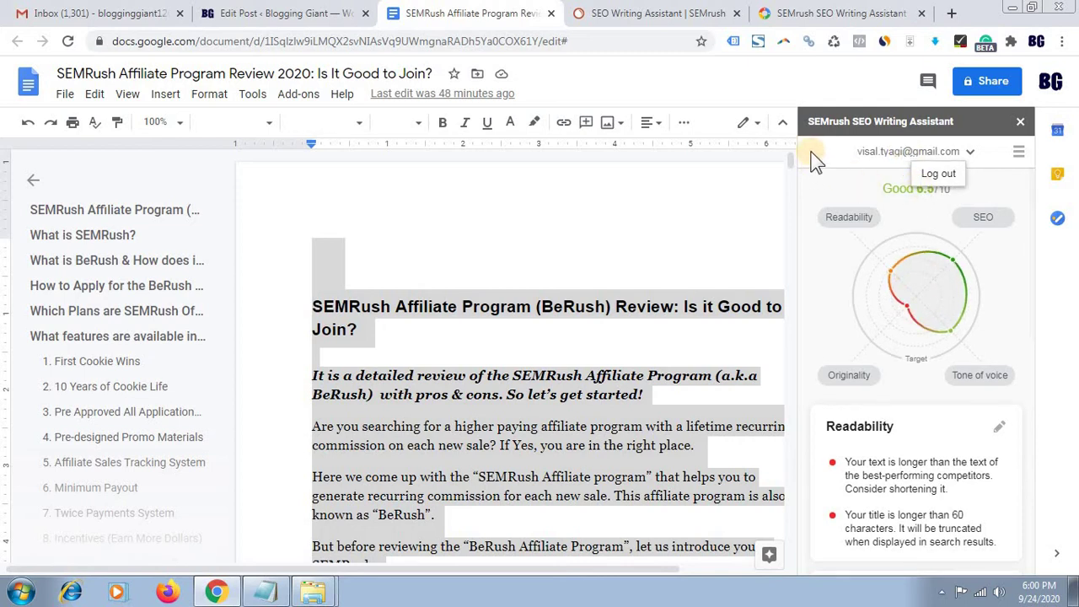
left_click(942, 160)
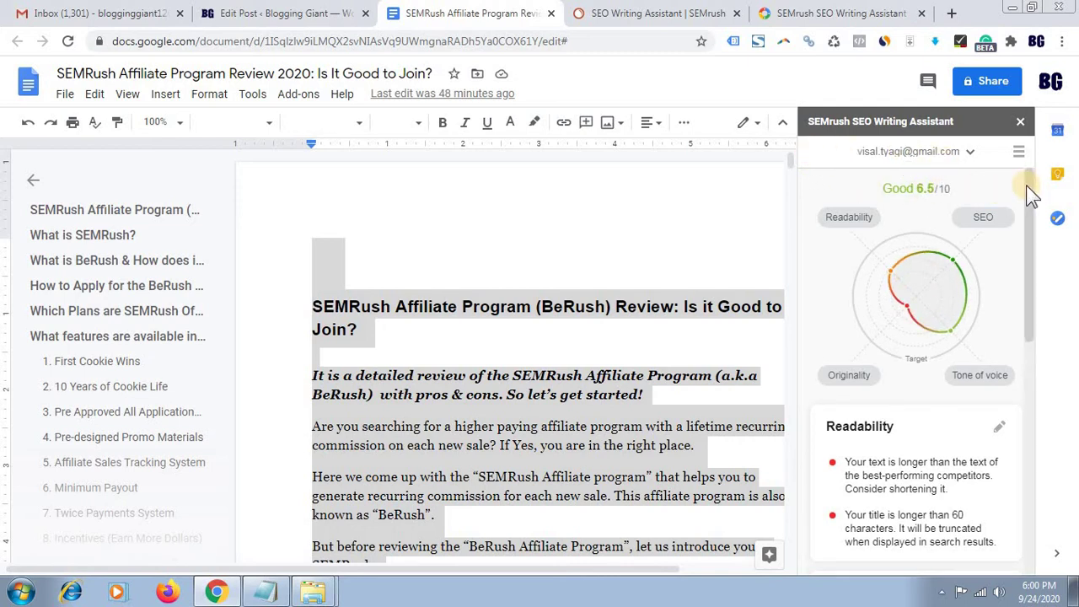
mouse_move(1026, 185)
left_mouse_down()
mouse_move(1030, 270)
mouse_move(1030, 186)
left_mouse_up()
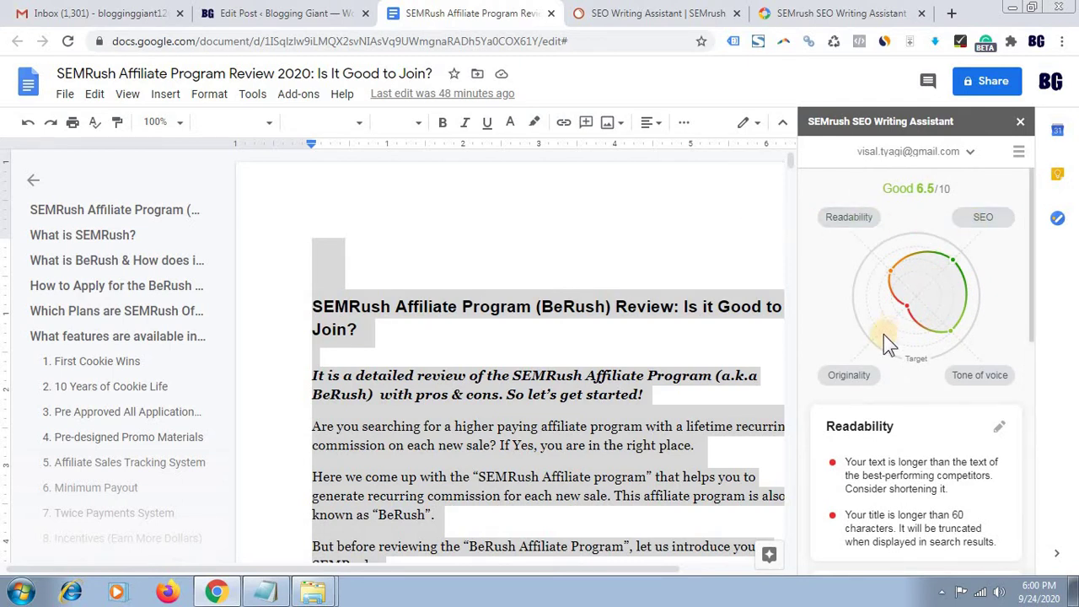
scroll(1028, 265, "down", 2)
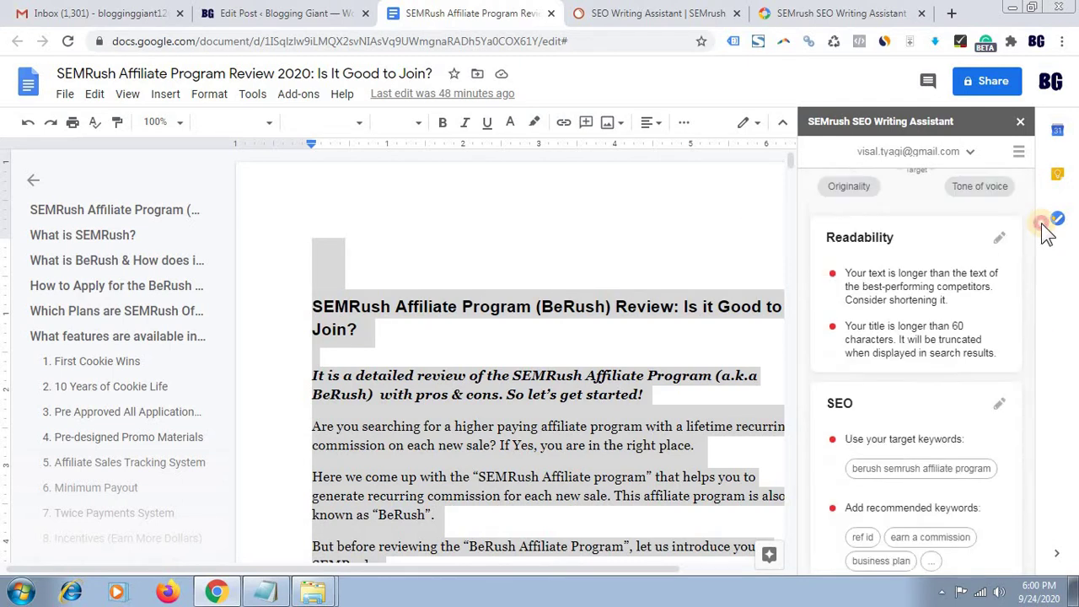
scroll(848, 225, "up", 2)
Examine the document's Readability and SEO details, including target keywords, recommended keywords, and alt attribute, link and title issues.
left_click(848, 221)
left_click_drag(1031, 209, 1041, 313)
left_click(1007, 216)
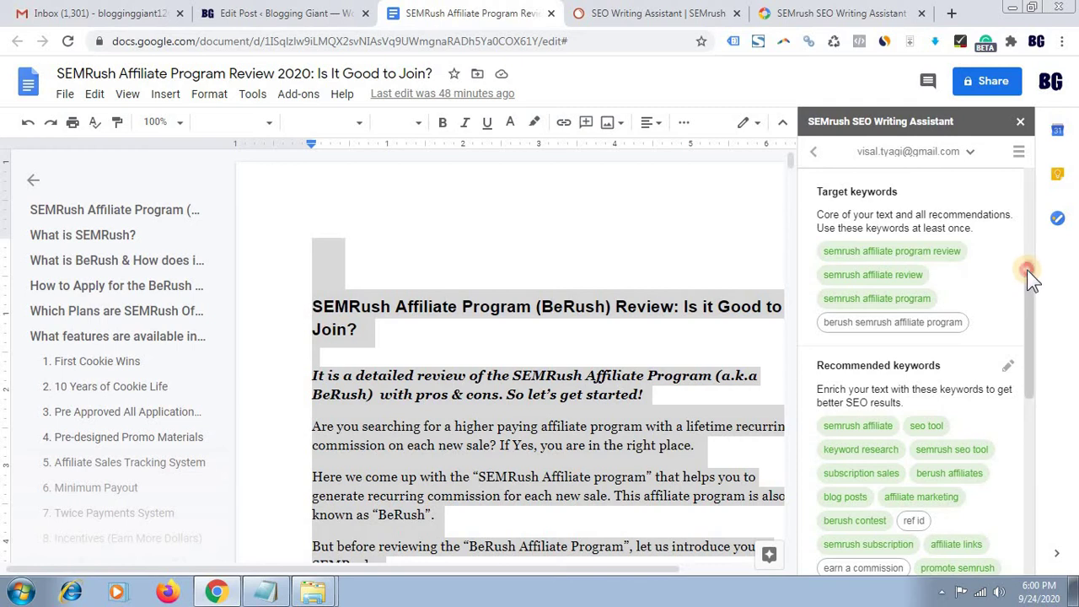
left_click_drag(1027, 269, 1021, 310)
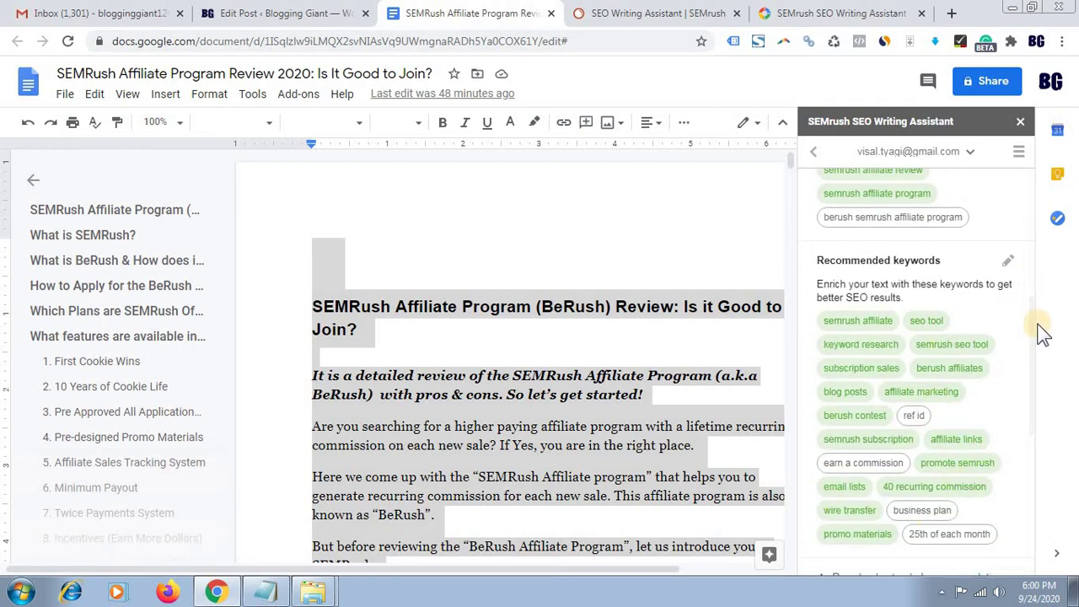
left_click_drag(1031, 328, 1017, 459)
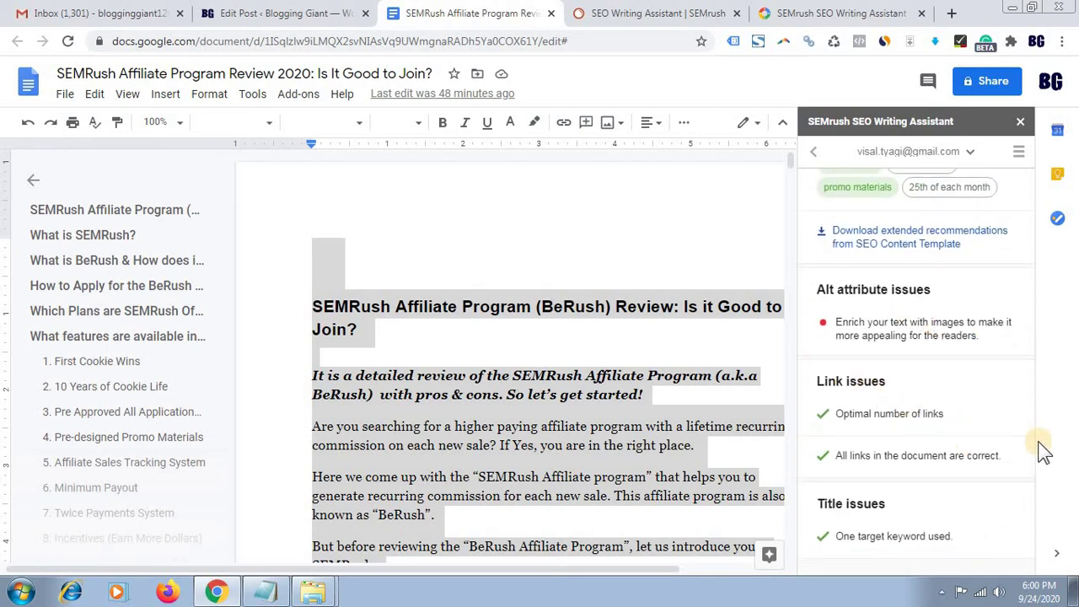
left_click_drag(1031, 448, 1033, 302)
Examine the document's Originality and Tone of voice details, including consistency and the most casual sentences.
left_click(868, 374)
left_click(995, 375)
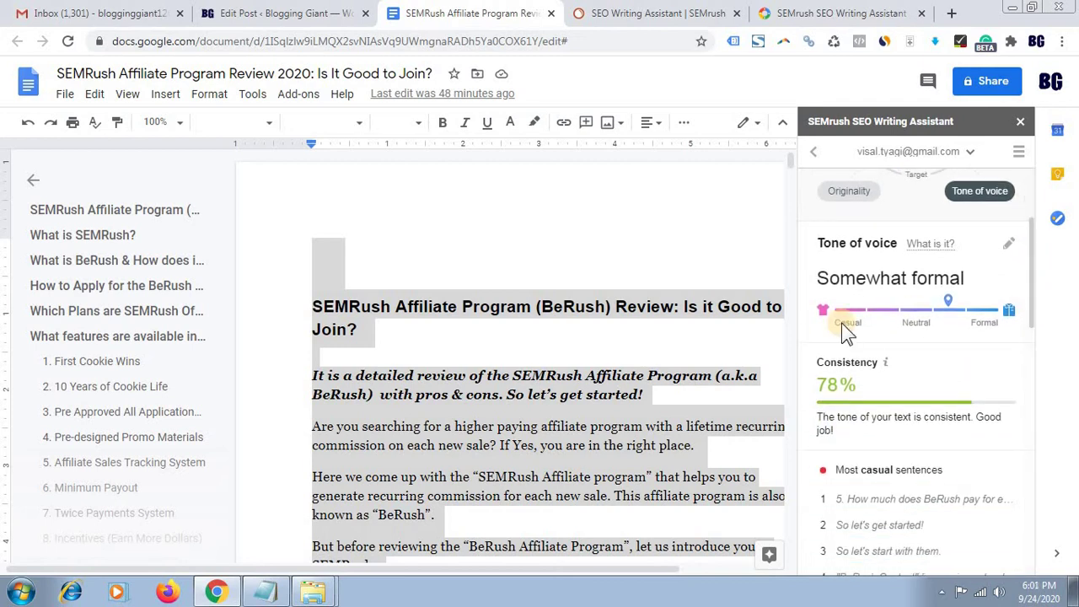
left_click_drag(1026, 267, 1029, 292)
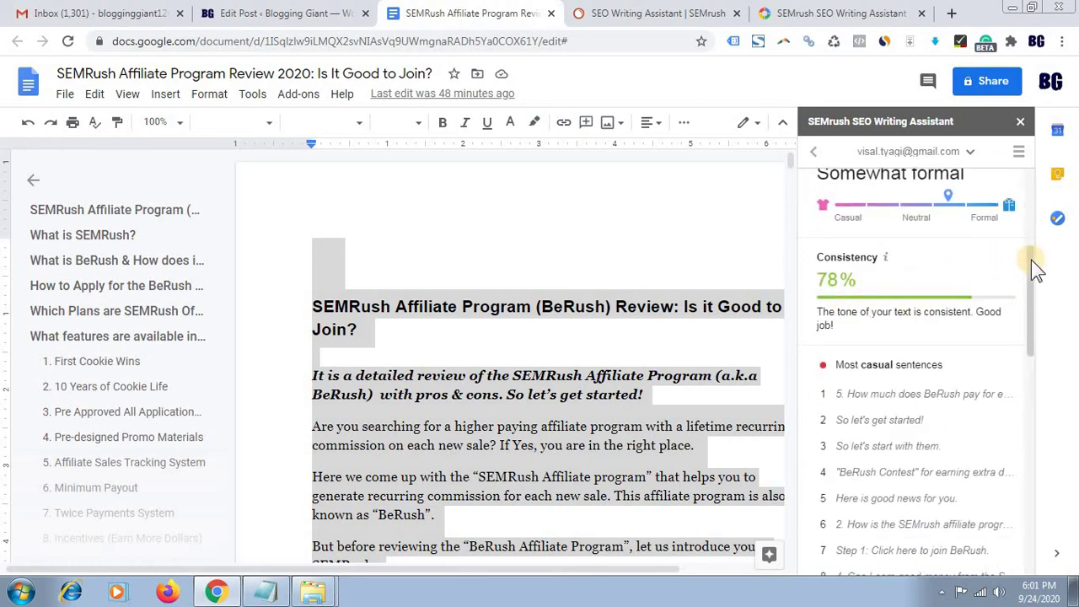
left_click_drag(1026, 263, 1039, 217)
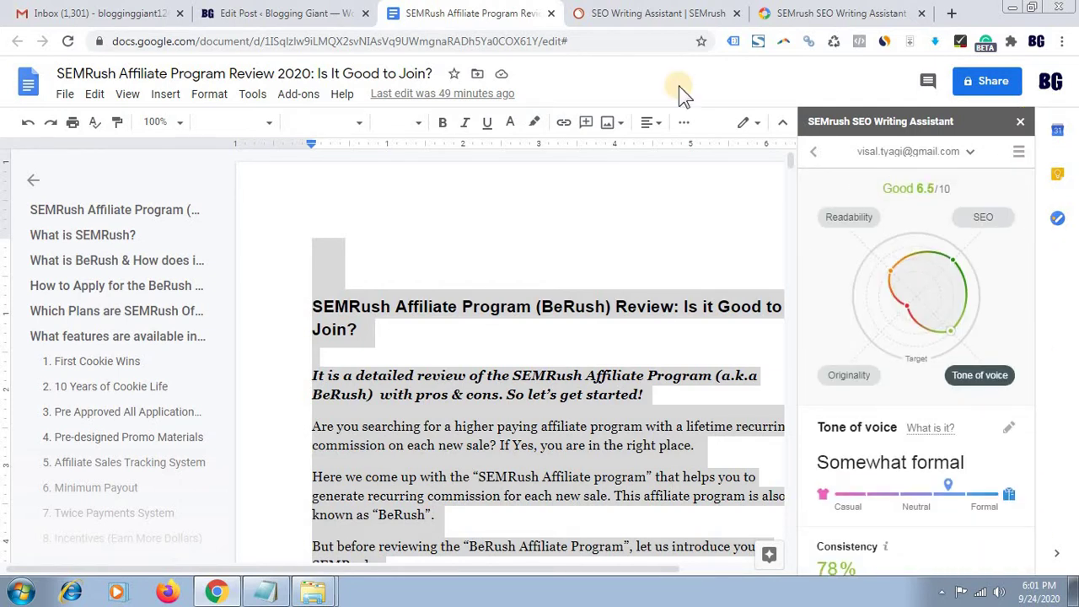
Switch to the WordPress post editor and open the site's list of posts in a new browser tab.
left_click(324, 11)
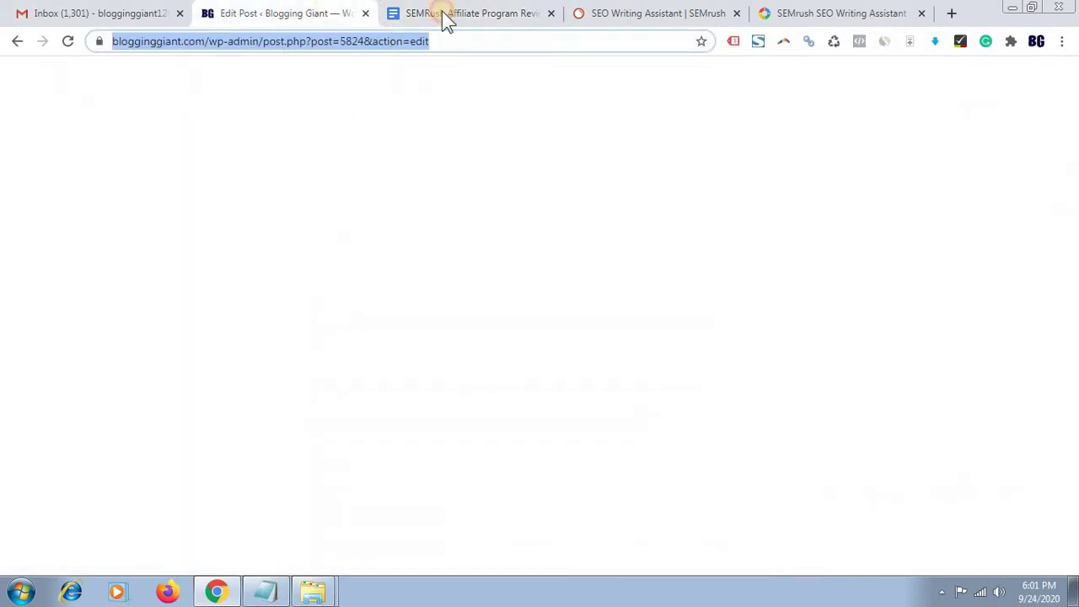
right_click(21, 72)
left_click(57, 79)
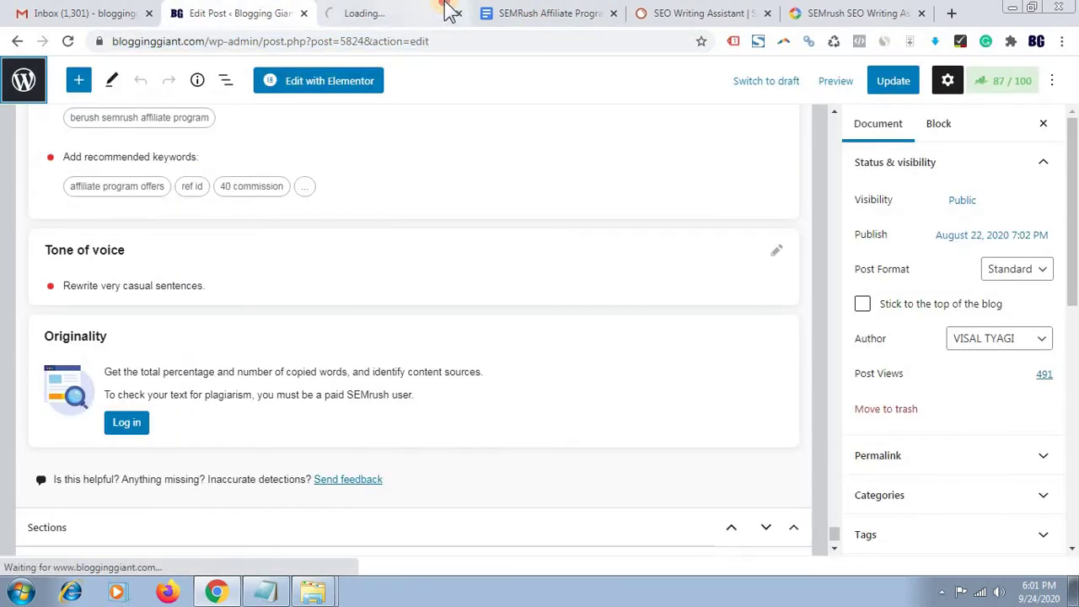
left_click(443, 13)
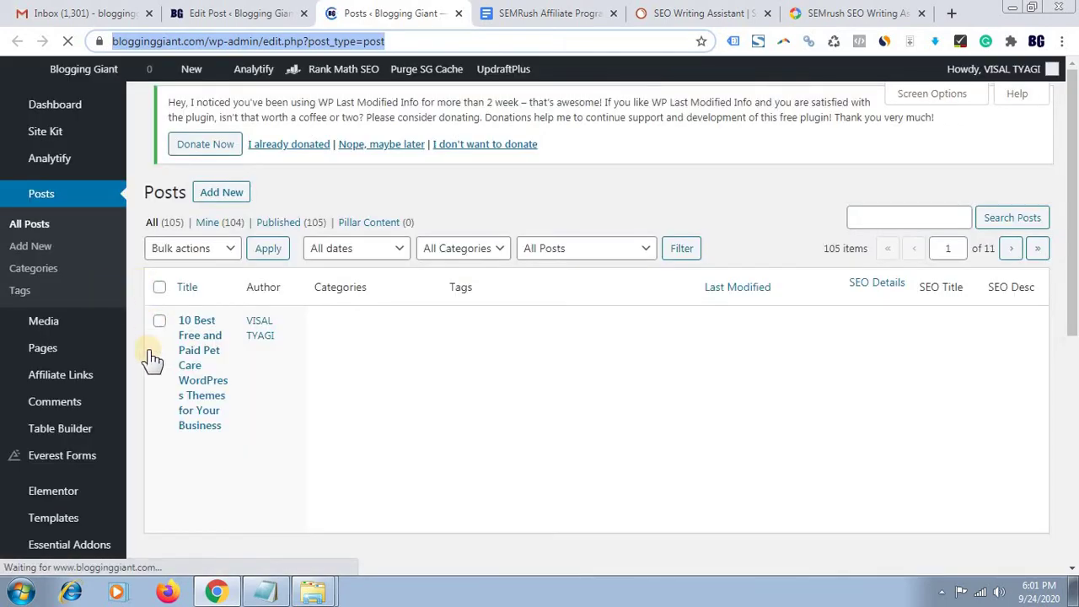
Open the site's installed plugins and look through the list.
mouse_move(1074, 107)
left_mouse_down()
mouse_move(1073, 135)
mouse_move(1075, 90)
left_mouse_up()
left_click_drag(1075, 133, 1074, 187)
mouse_move(82, 249)
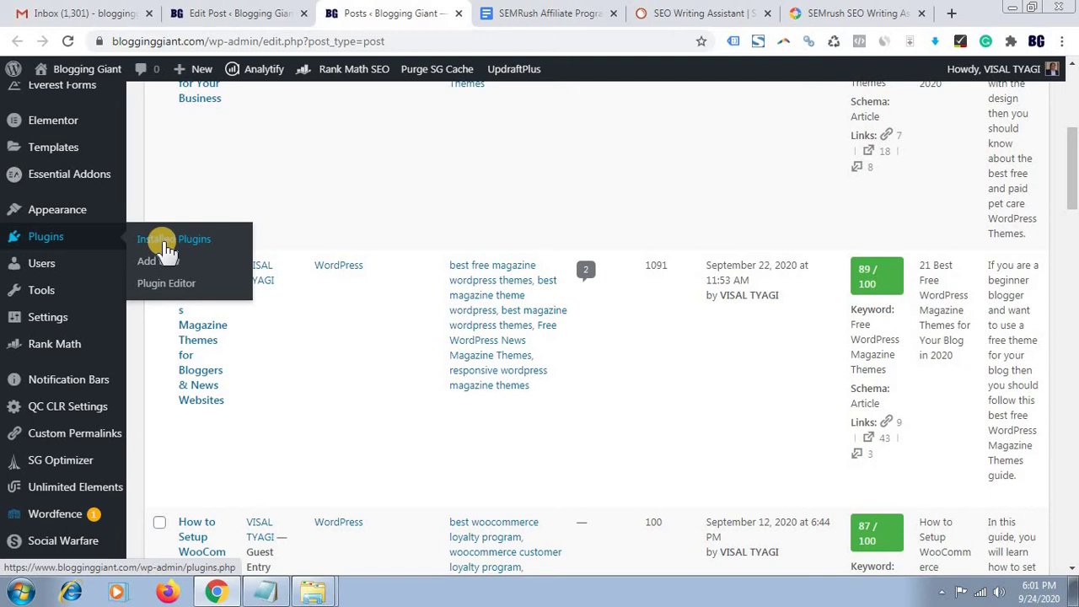
left_click(165, 241)
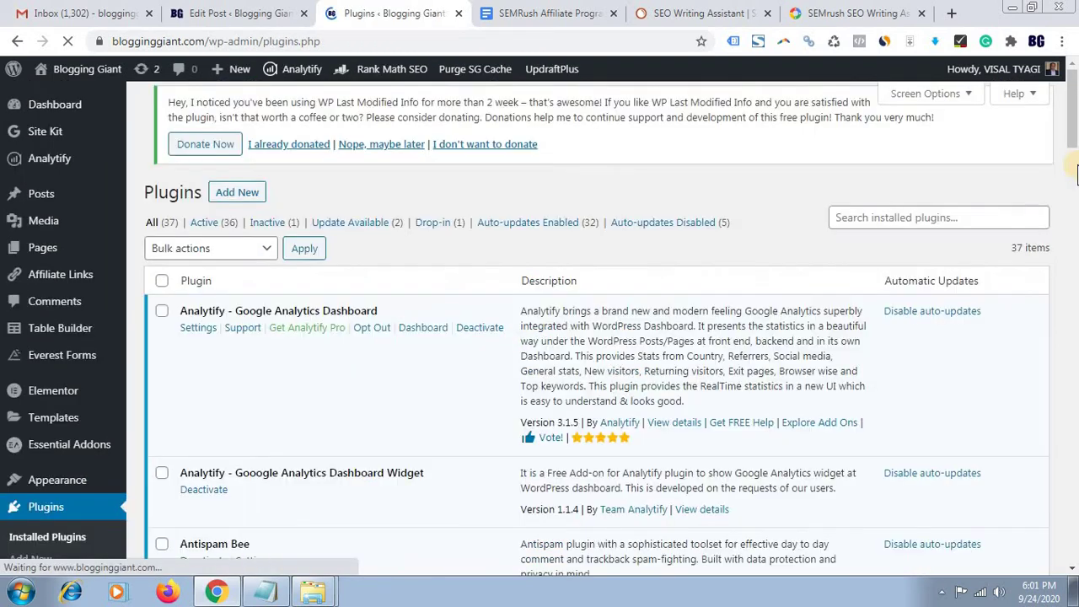
scroll(30, 345, "down", 4)
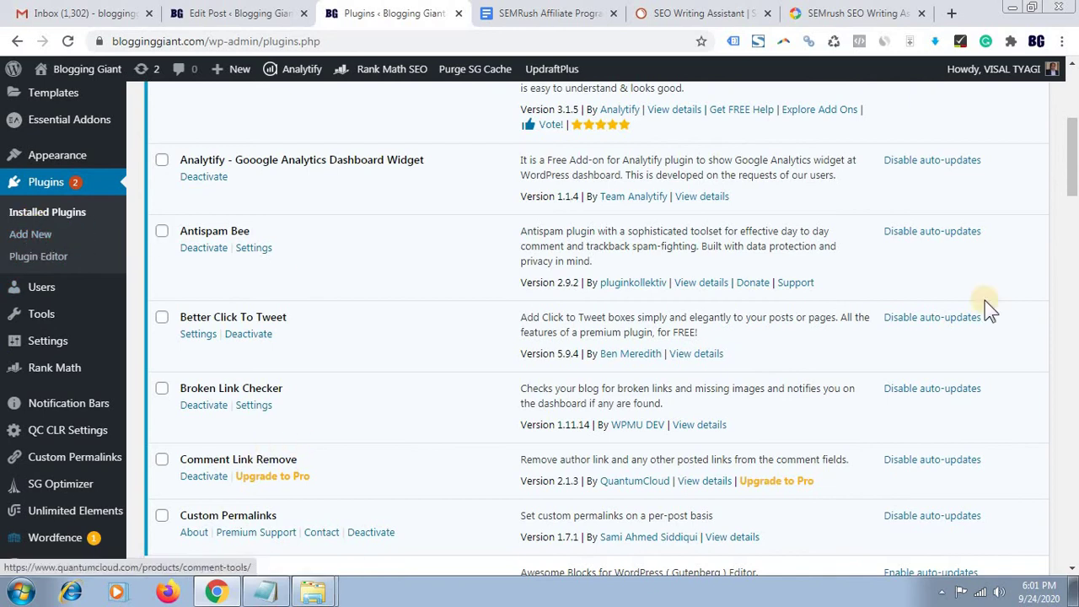
left_click_drag(1072, 156, 1072, 212)
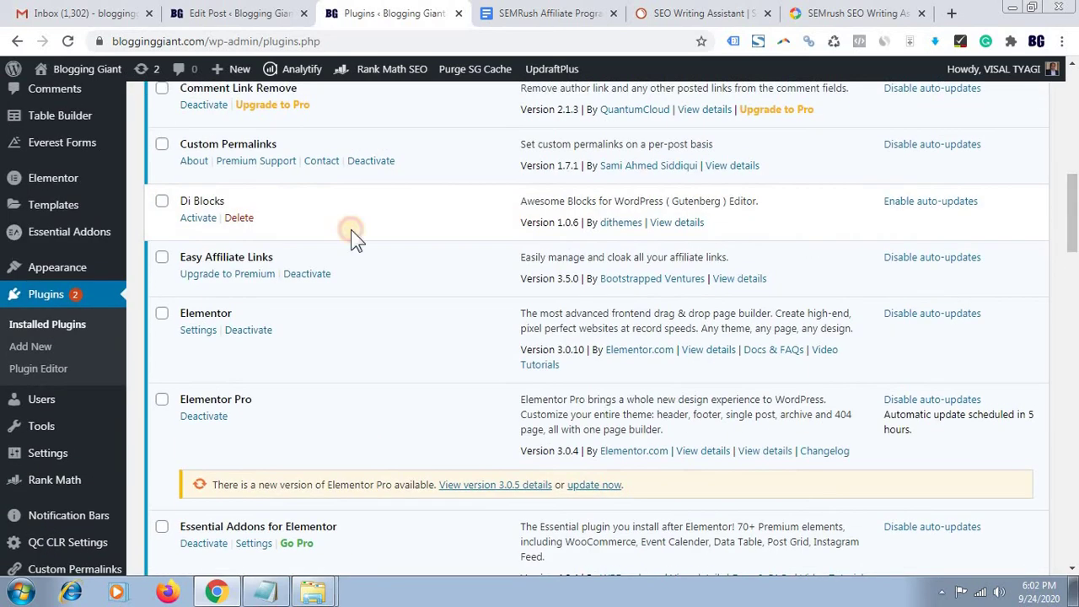
Search for "SEMrush SEO Writing Assistant" among the plugins available to add.
left_click(51, 349)
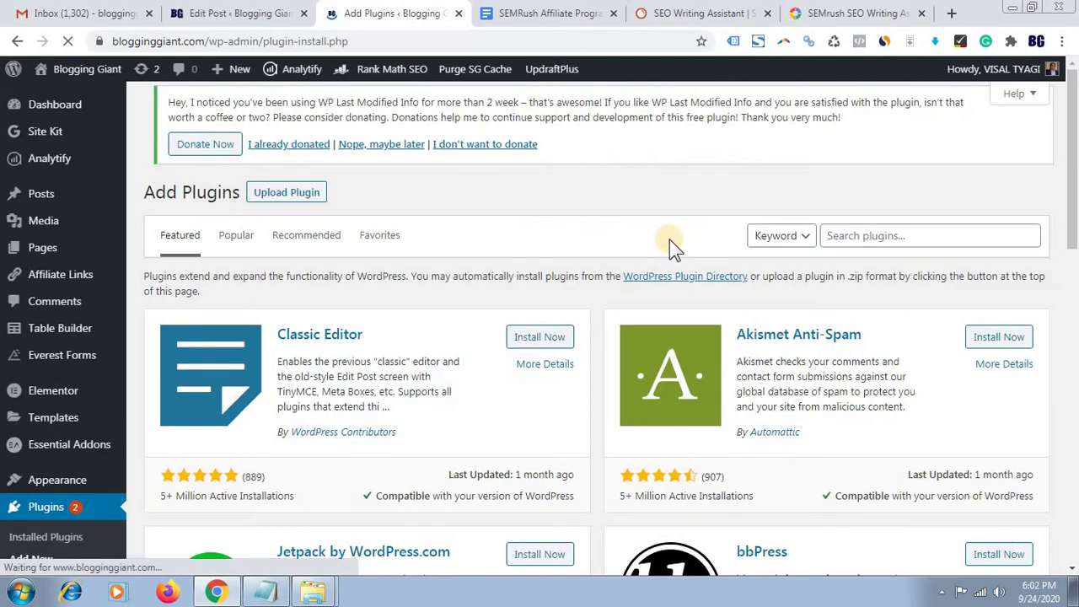
left_click(881, 247)
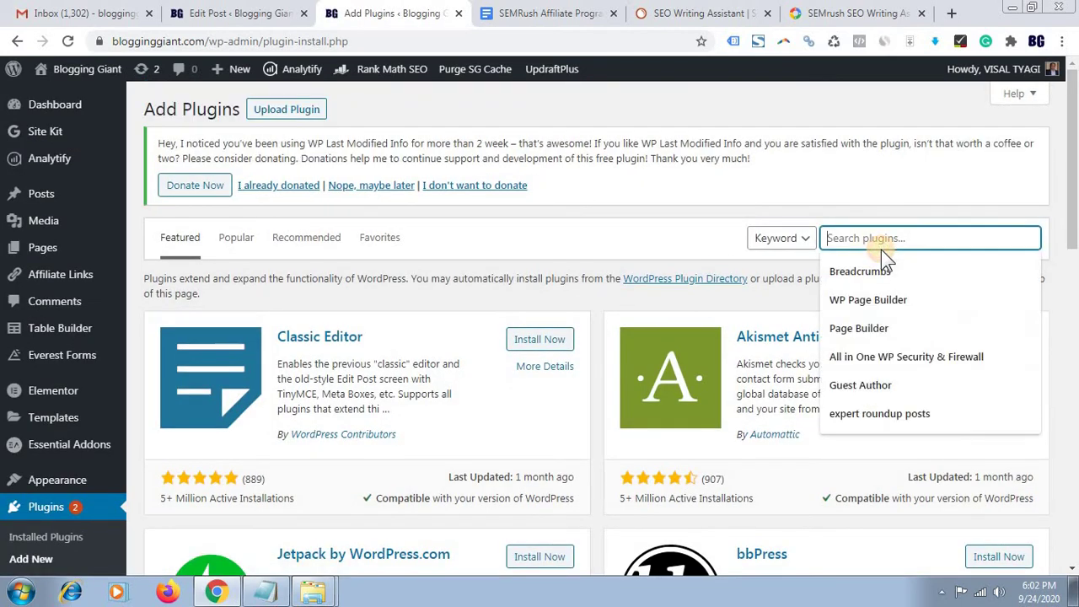
type("SEMrush SEO Writing Assistant")
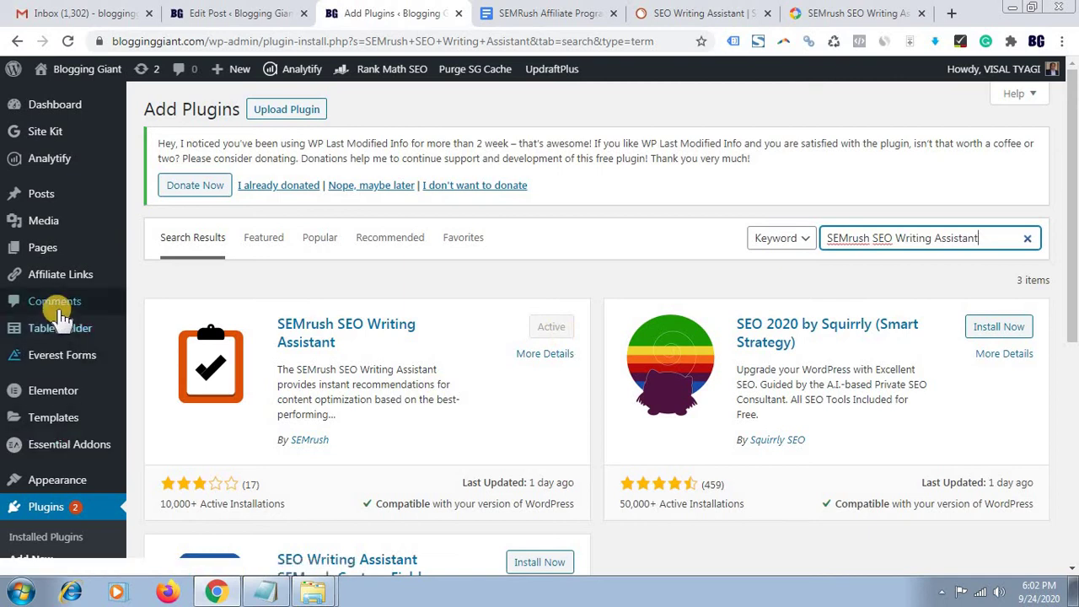
Open the post "SEMrush Affiliate Program (BeRush) Review: Is it Good to Join?" for editing from the list of all posts.
mouse_move(42, 206)
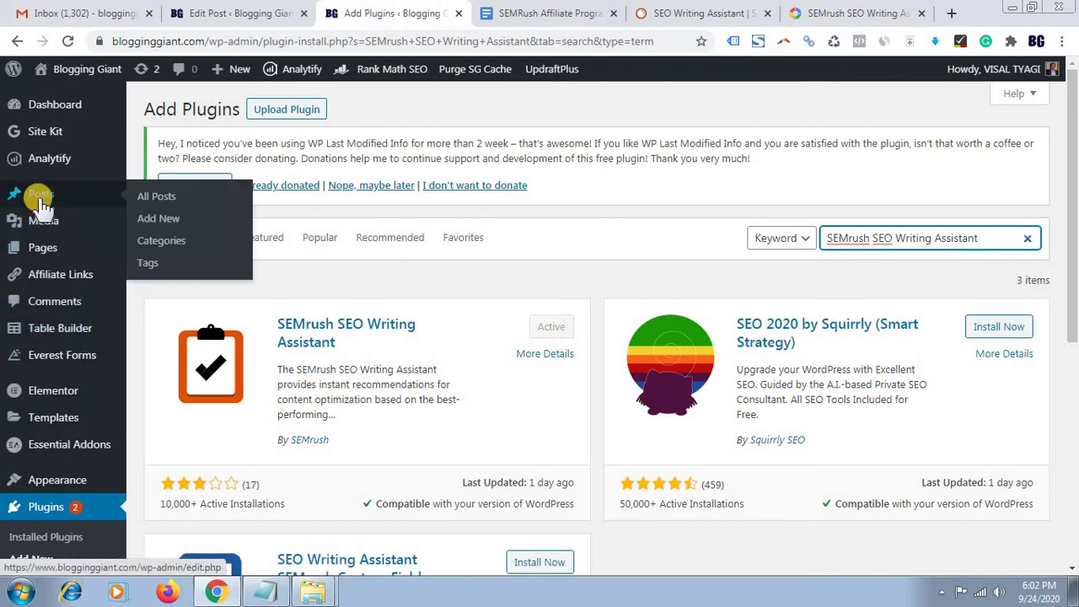
left_click(171, 200)
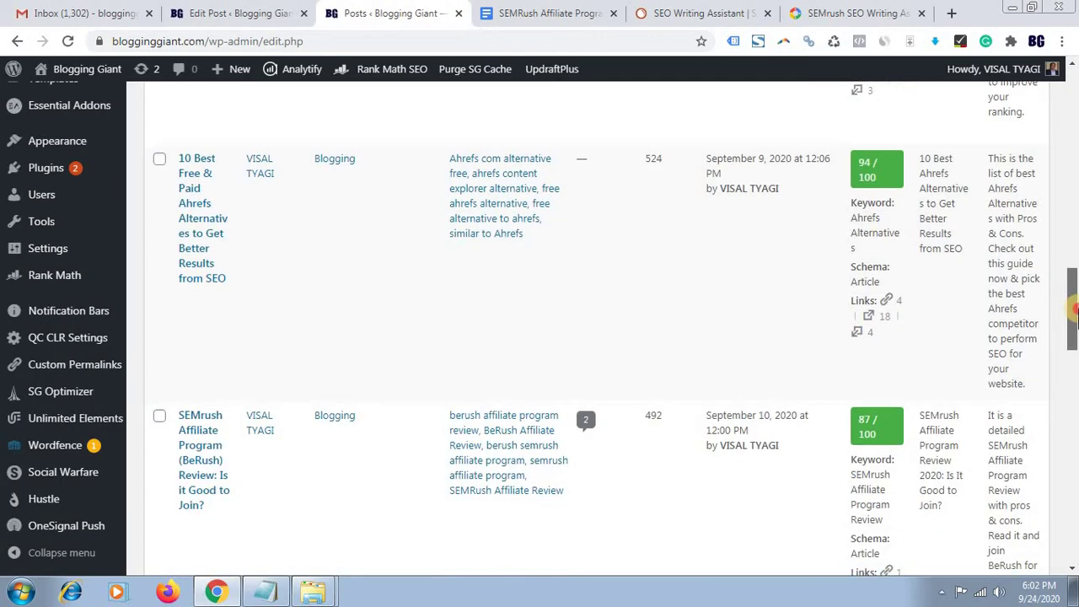
mouse_move(1073, 295)
left_mouse_down()
mouse_move(1072, 439)
mouse_move(1072, 266)
mouse_move(1073, 309)
left_mouse_up()
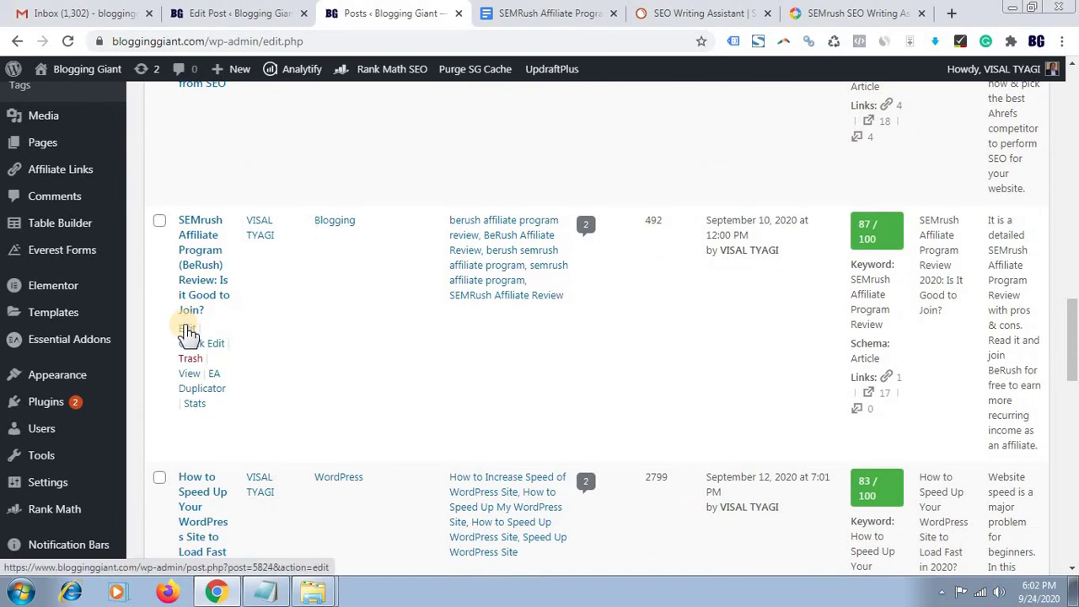
left_click(187, 330)
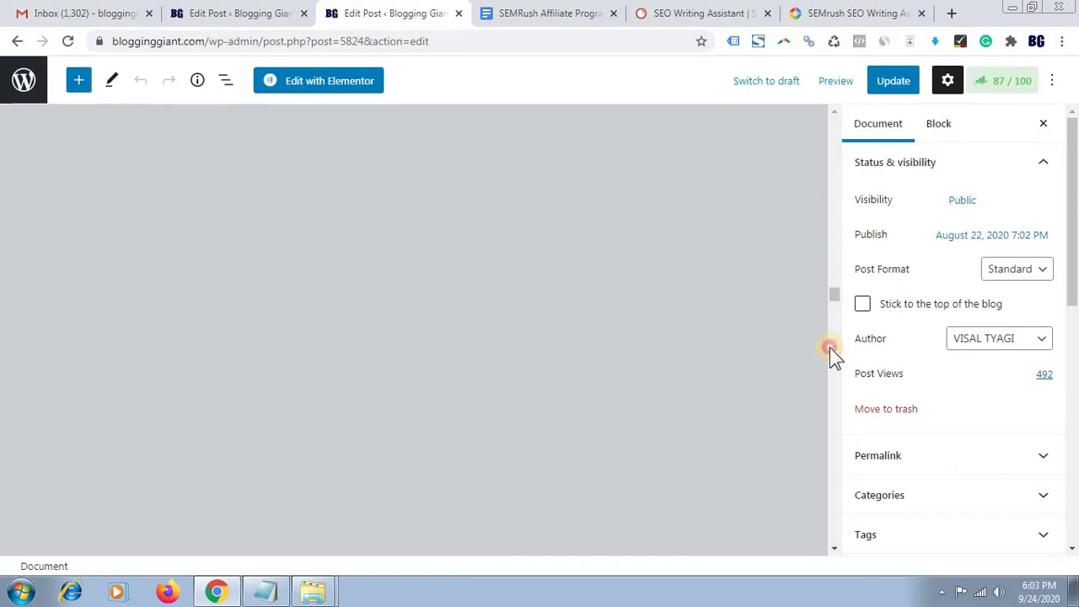
Log in to the SEMrush SEO Writing Assistant below the post content and approve its access request.
left_click_drag(832, 519, 831, 530)
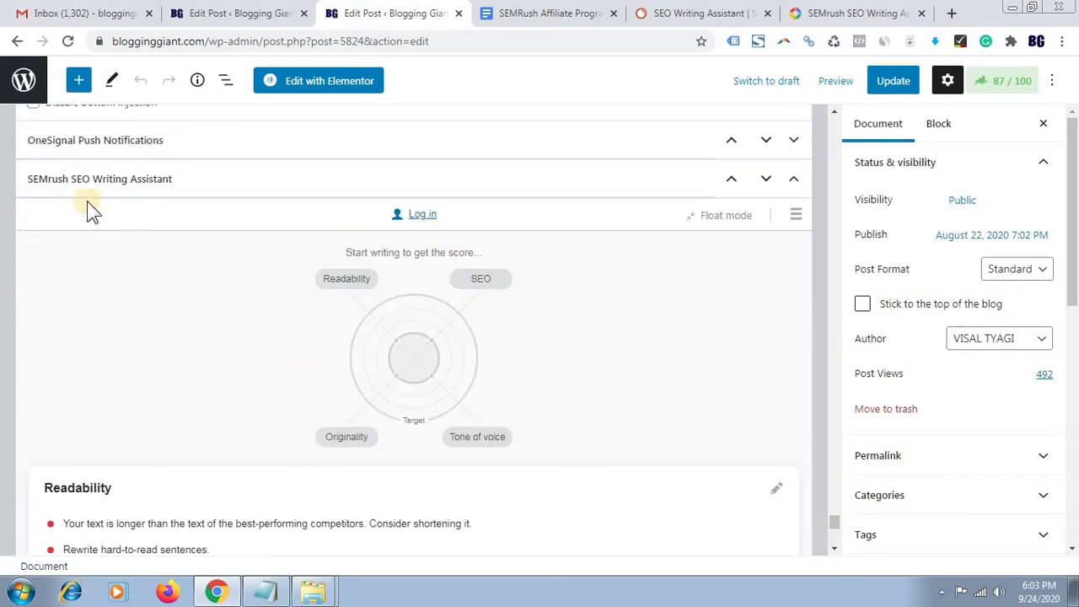
left_click(421, 216)
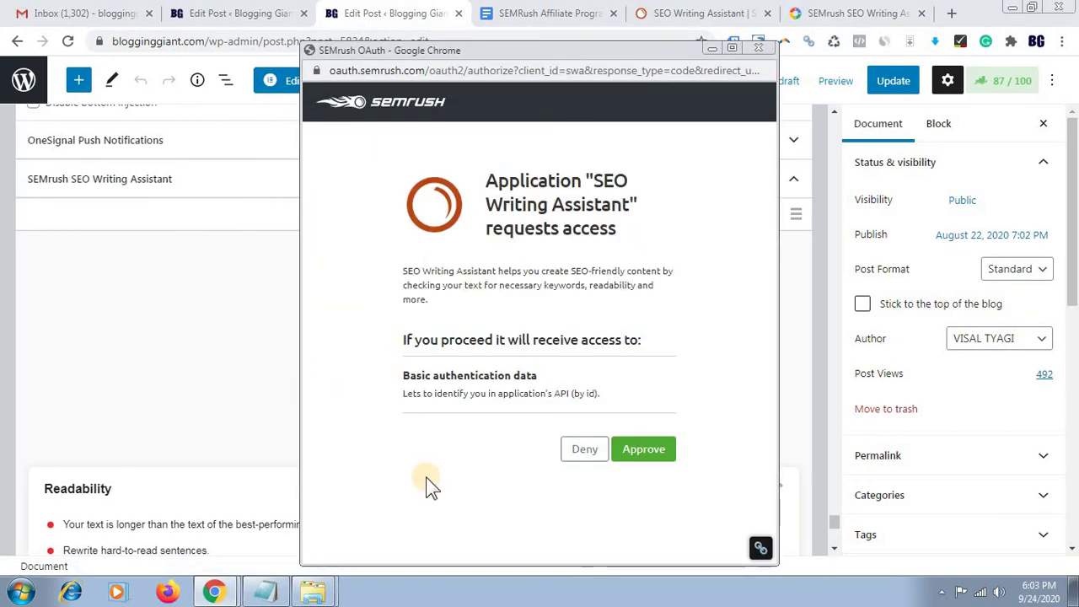
left_click(639, 468)
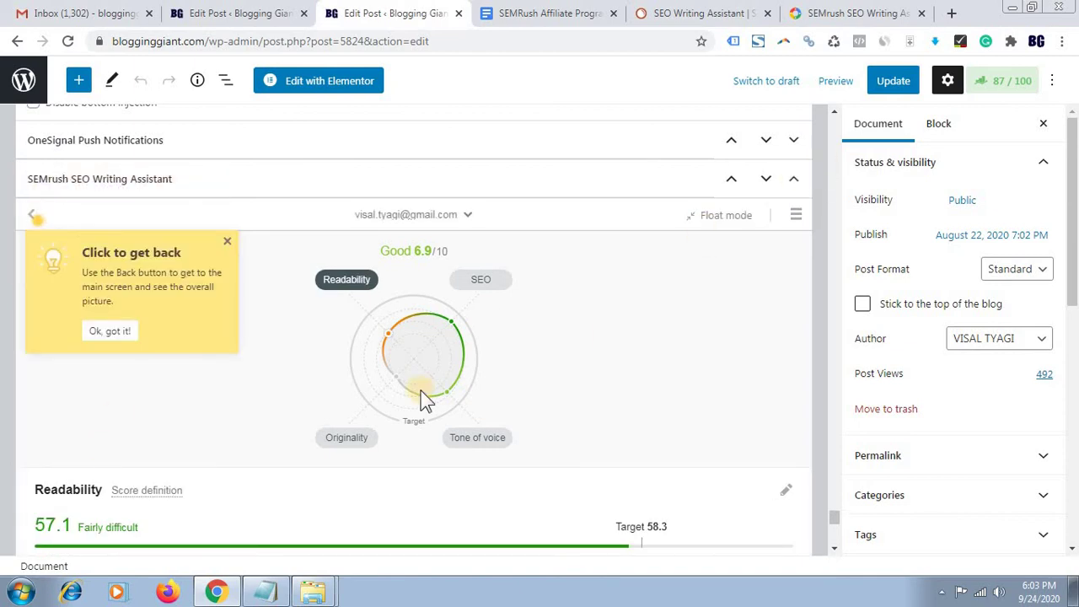
Review the post's Readability report, including the word count, title issues and content issues.
left_click_drag(1073, 171, 1069, 195)
left_click_drag(830, 515, 834, 524)
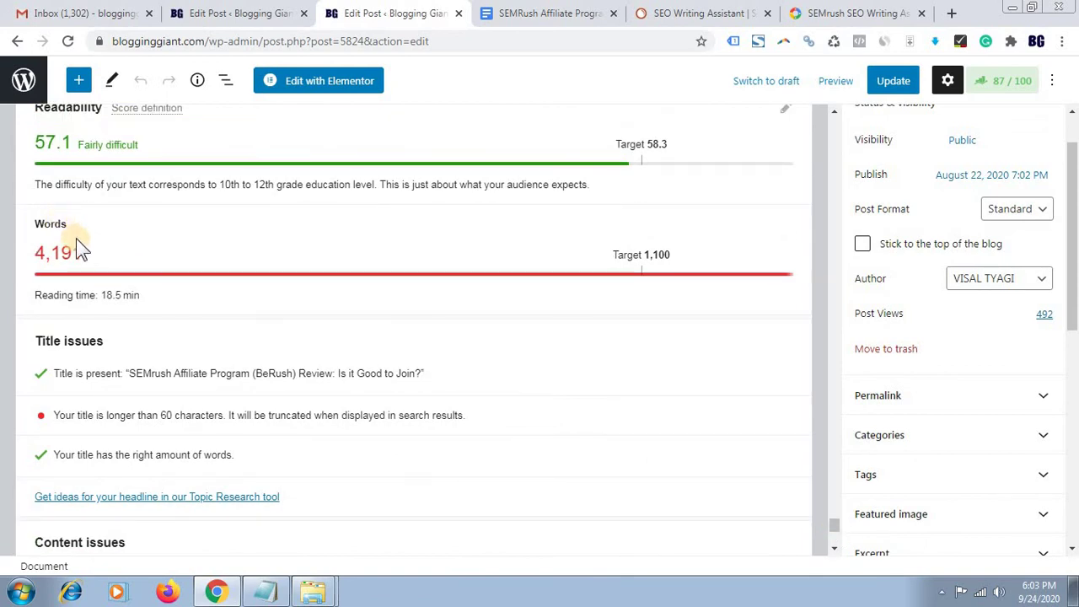
left_click_drag(836, 526, 839, 532)
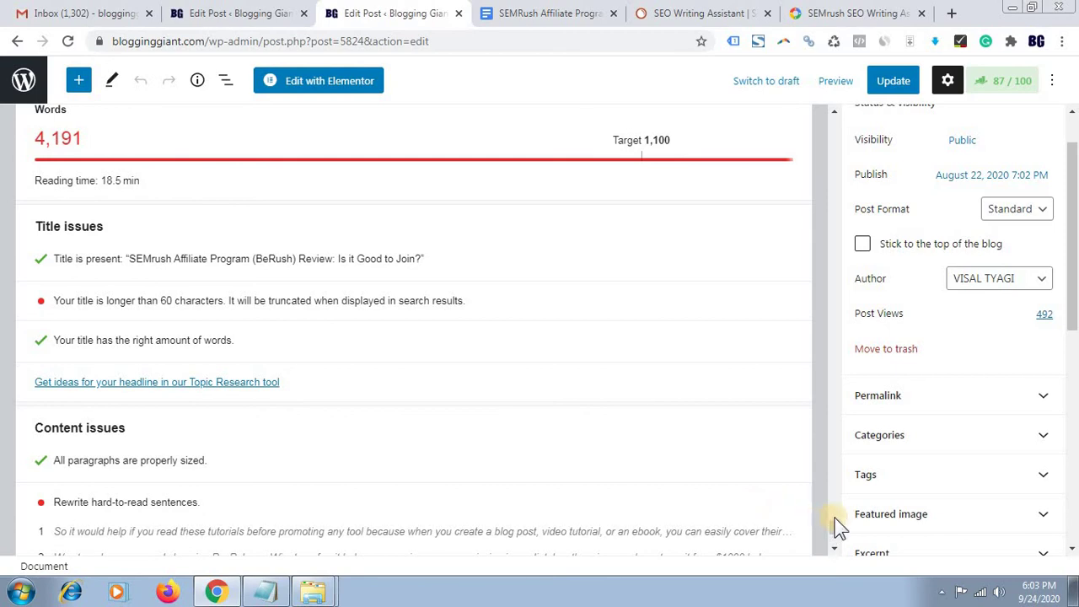
mouse_move(833, 523)
left_mouse_down()
mouse_move(840, 510)
mouse_move(836, 531)
left_mouse_up()
Open the post's SEO report and review its target and recommended keywords, alt attributes, links and title.
left_click(468, 435)
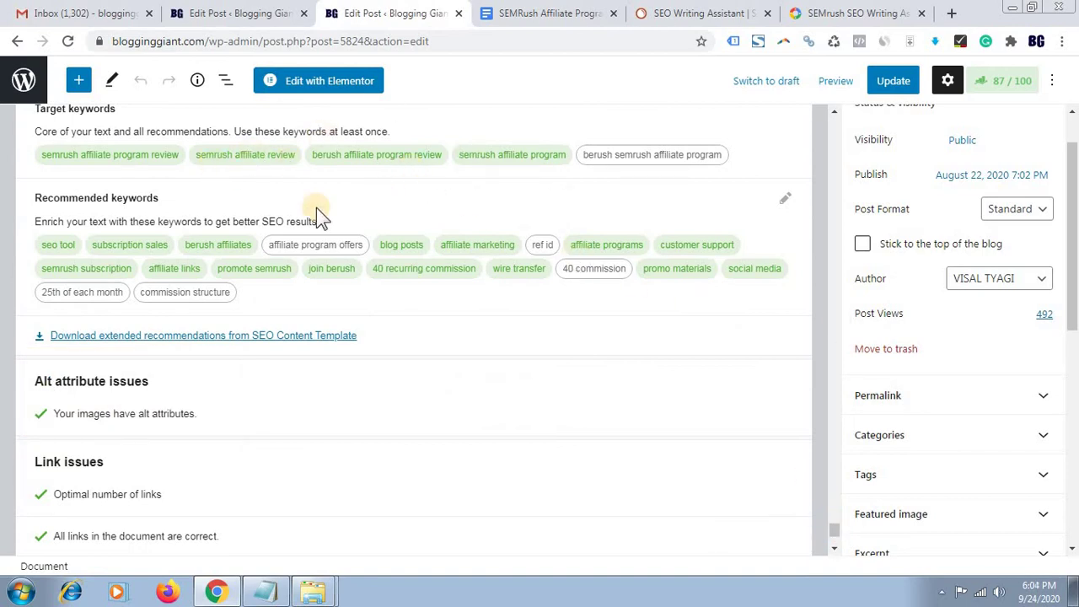
mouse_move(48, 244)
left_click(833, 530)
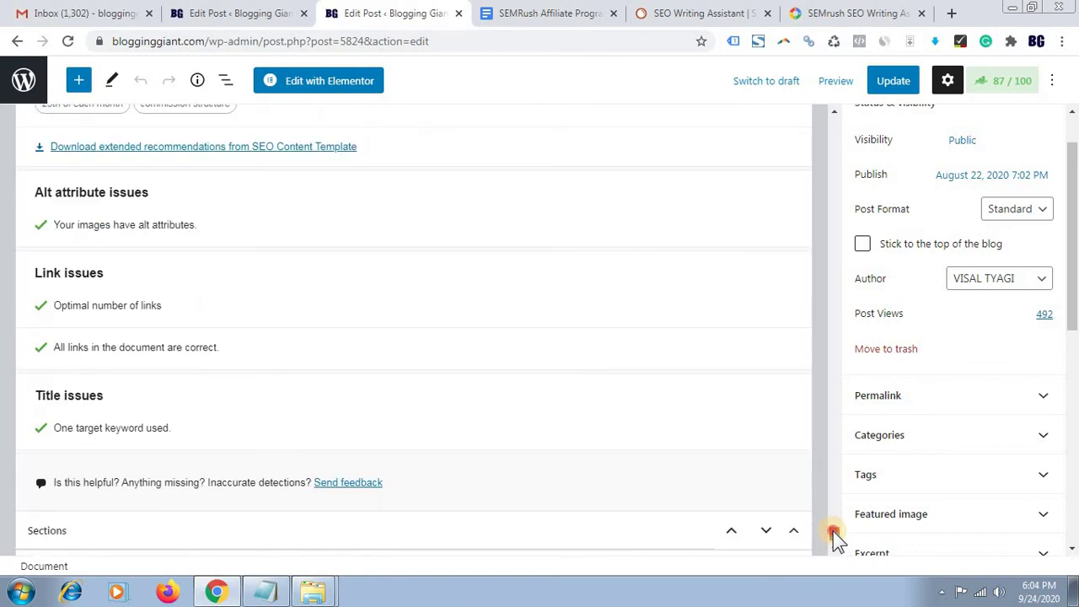
Return to the score chart and open the post's Originality report.
left_click(833, 531)
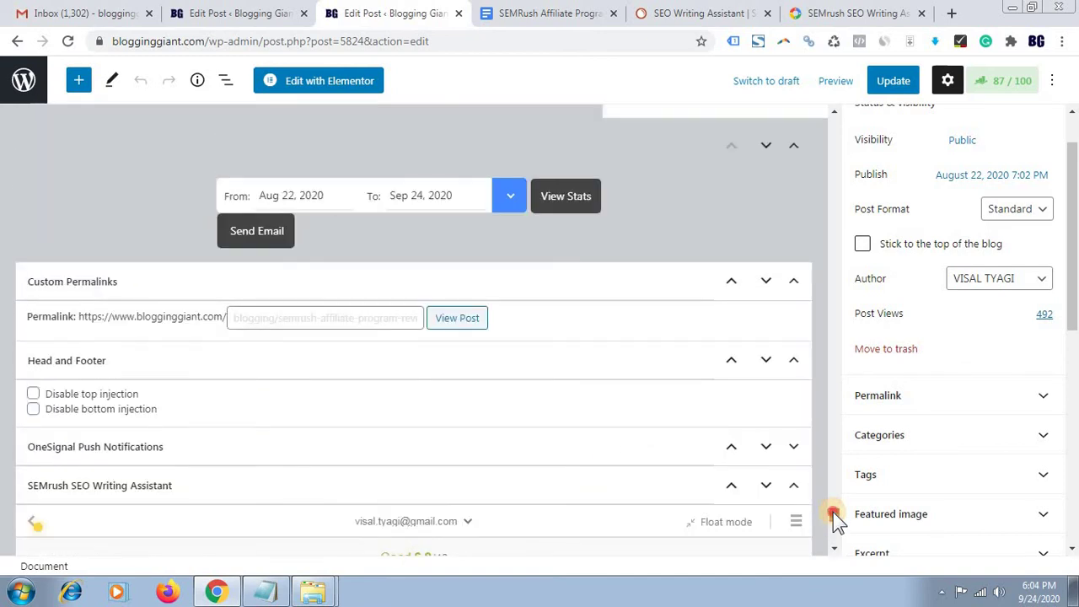
left_click(834, 518)
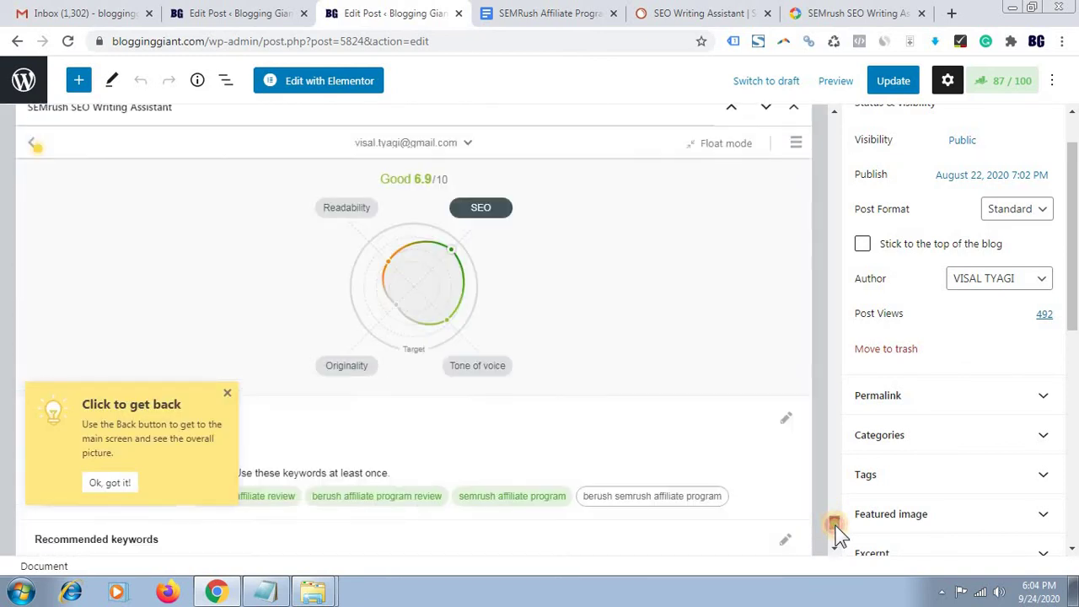
left_click(389, 343)
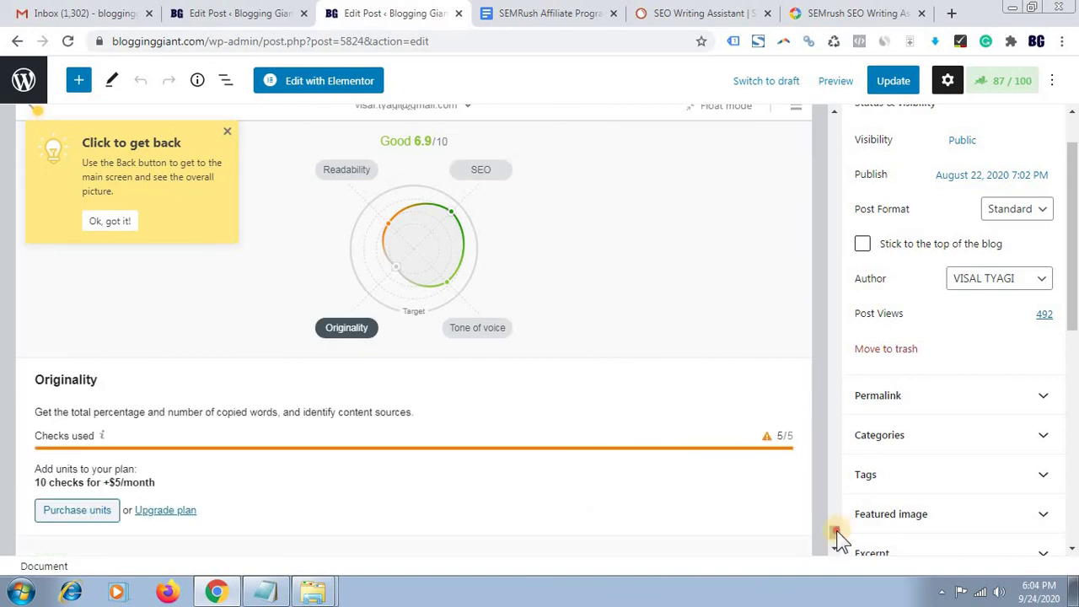
Open the post's Tone of voice report, check its consistency, and expand the full list of most casual sentences.
left_click_drag(836, 535, 825, 519)
left_click(506, 366)
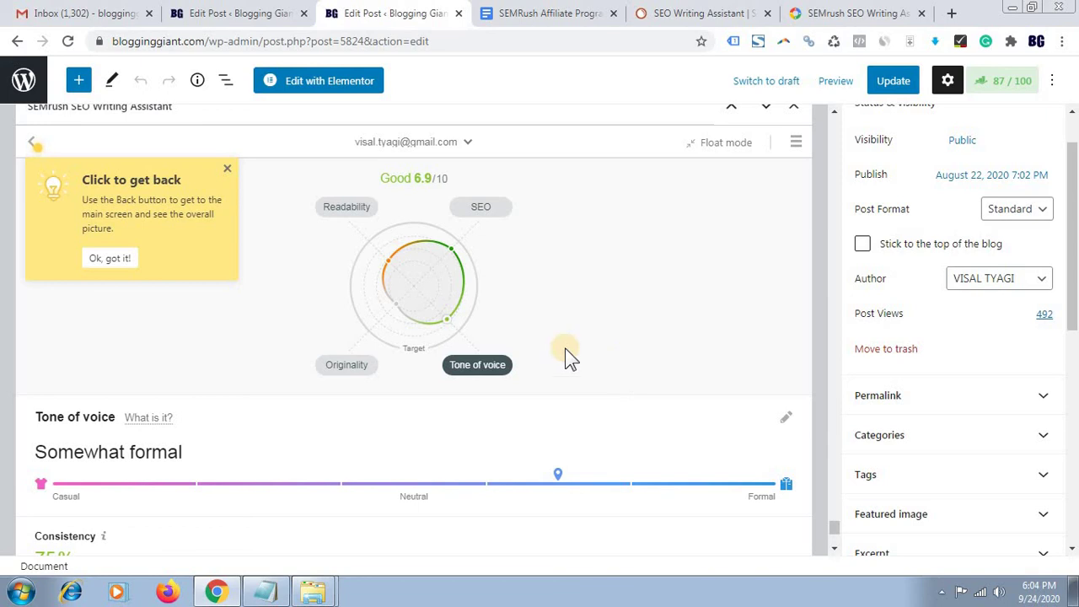
left_click_drag(835, 527, 834, 532)
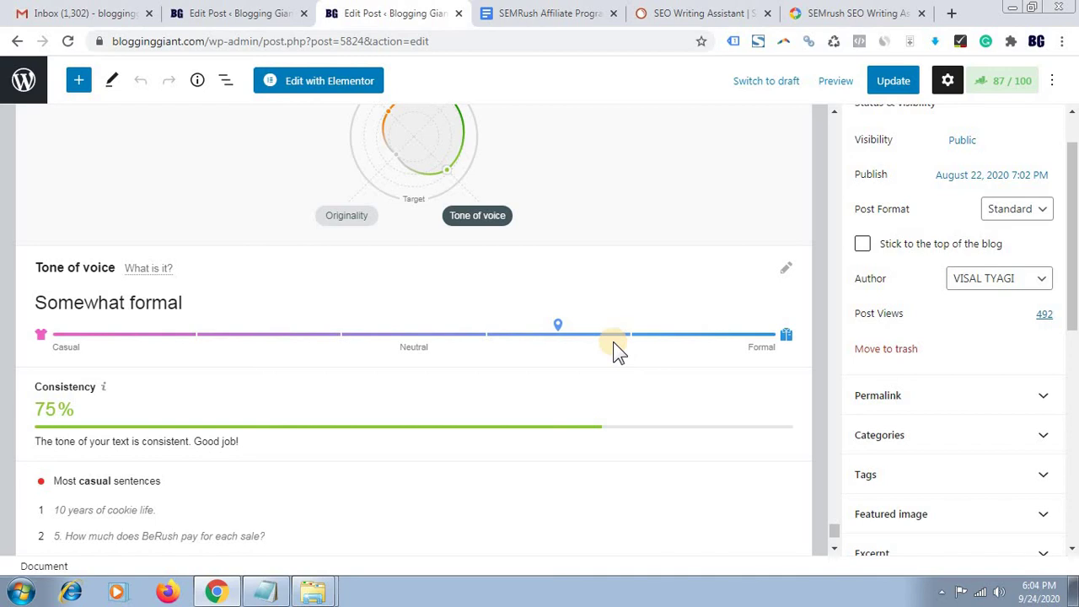
scroll(835, 534, "down", 2)
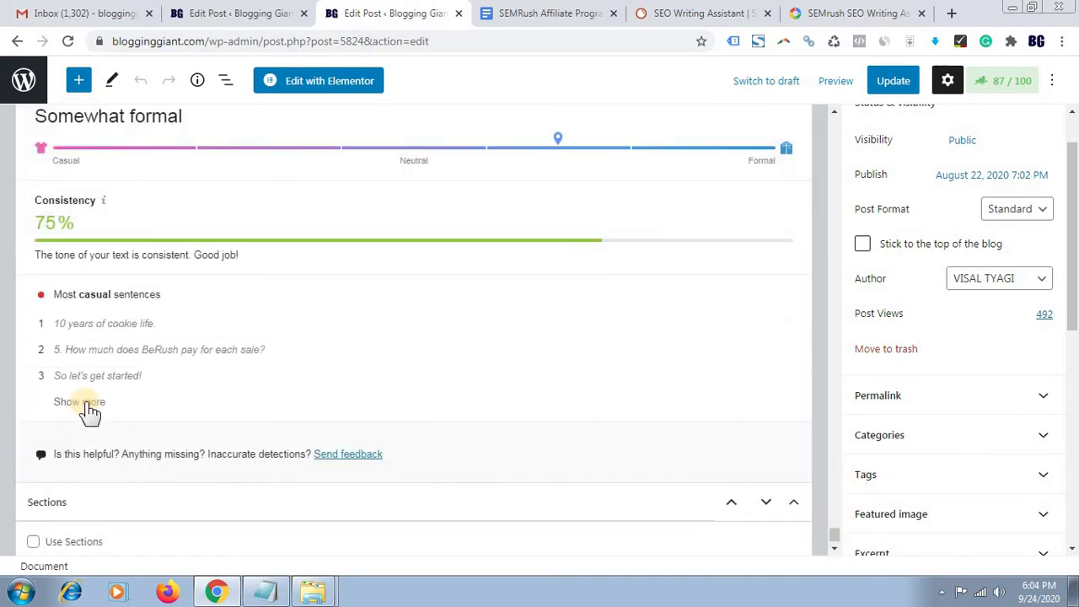
right_click(88, 410)
left_click(90, 410)
left_click_drag(834, 499, 841, 521)
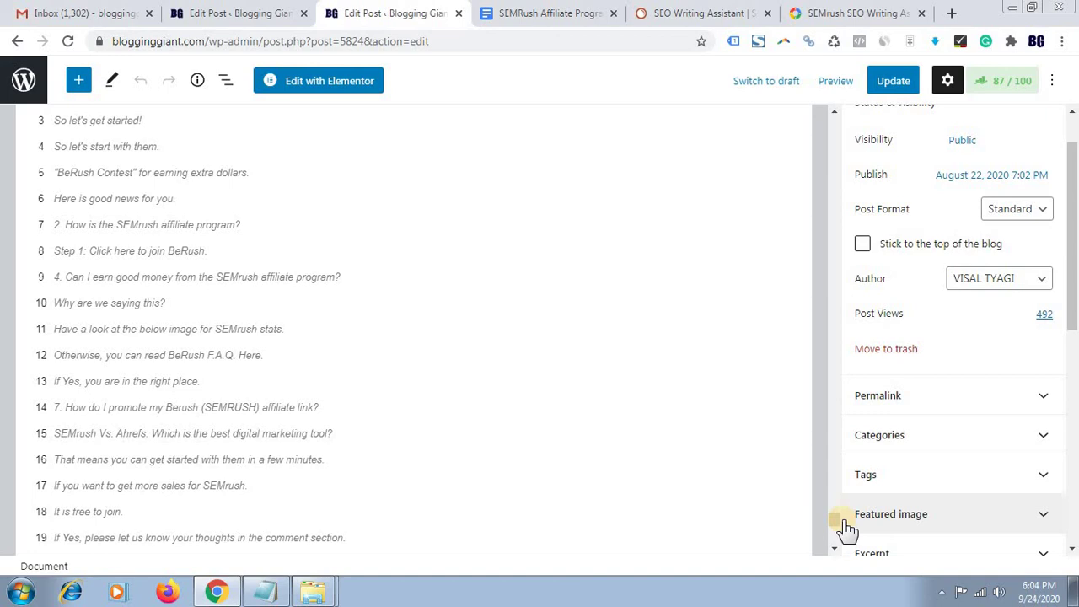
Switch back to the article's Quick Checker in the SEO Writing Assistant on the SEMrush website.
key("ctrl+5")
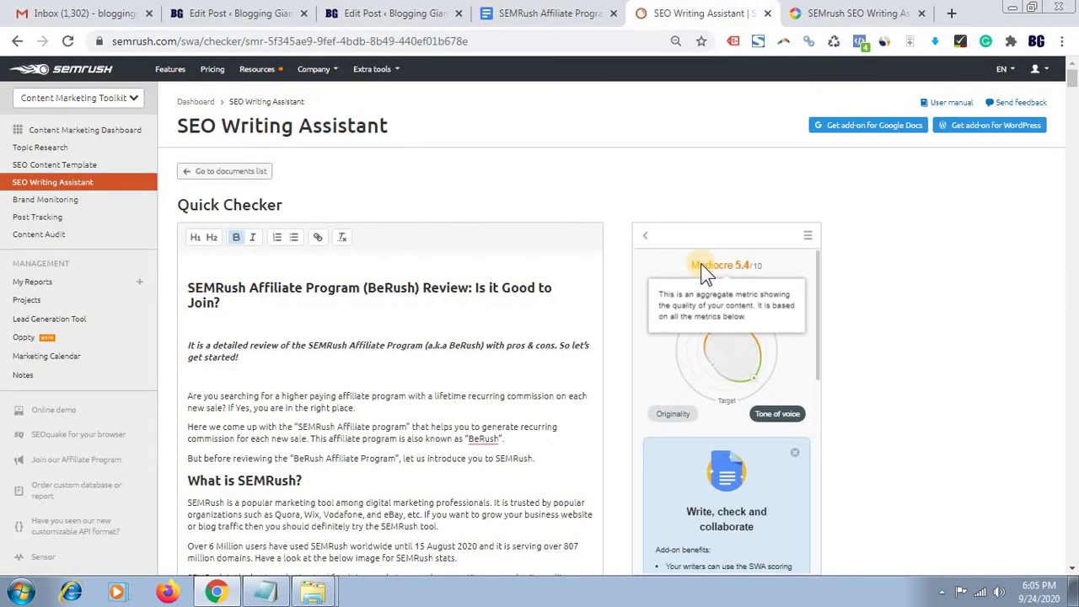